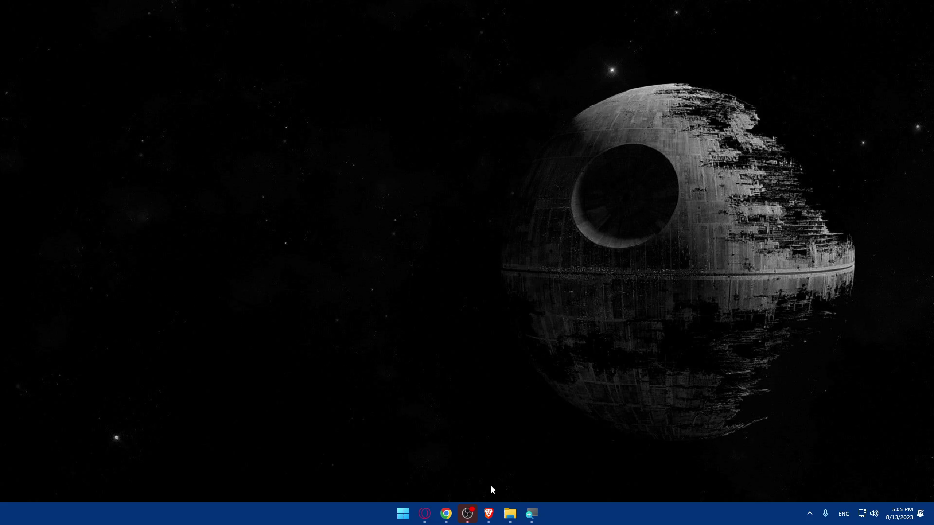
Step: In Brave, open freenom.com, correcting the mistyped address
mouse_move(489, 514)
left_click(515, 462)
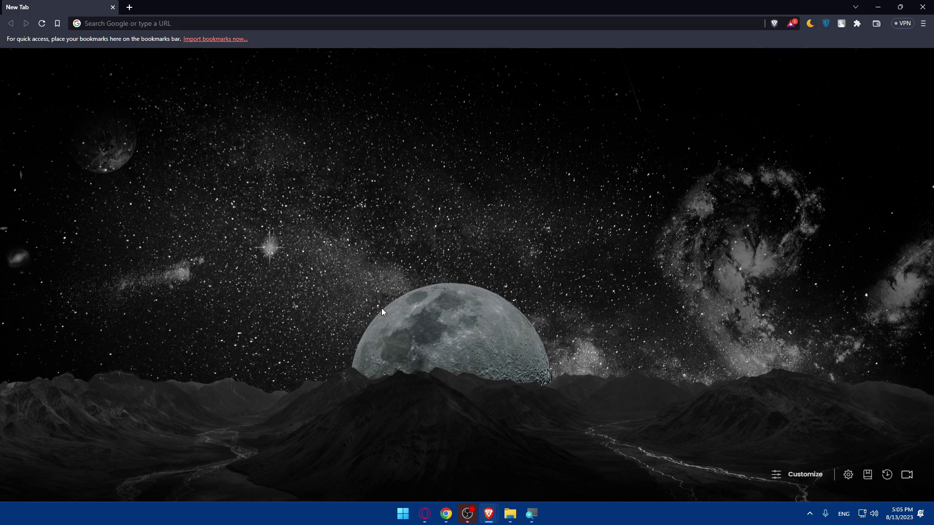
left_click(207, 23)
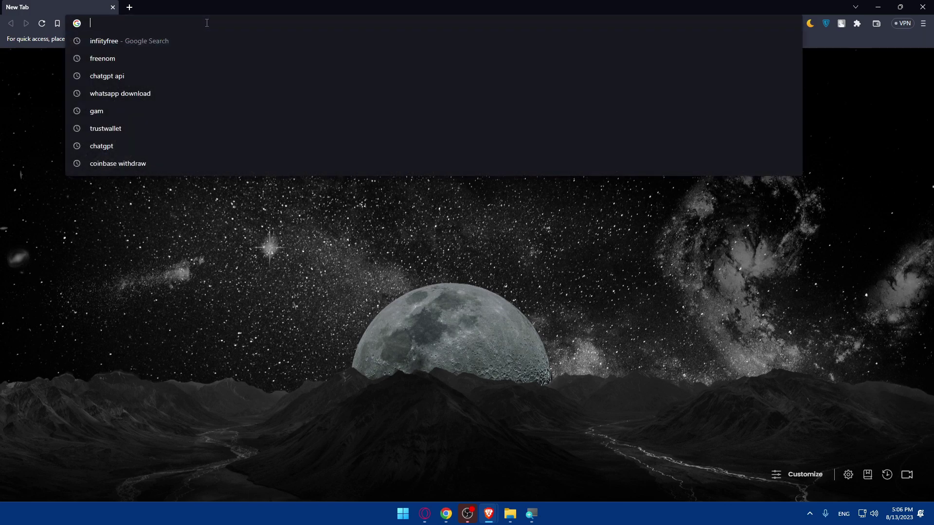
type("free")
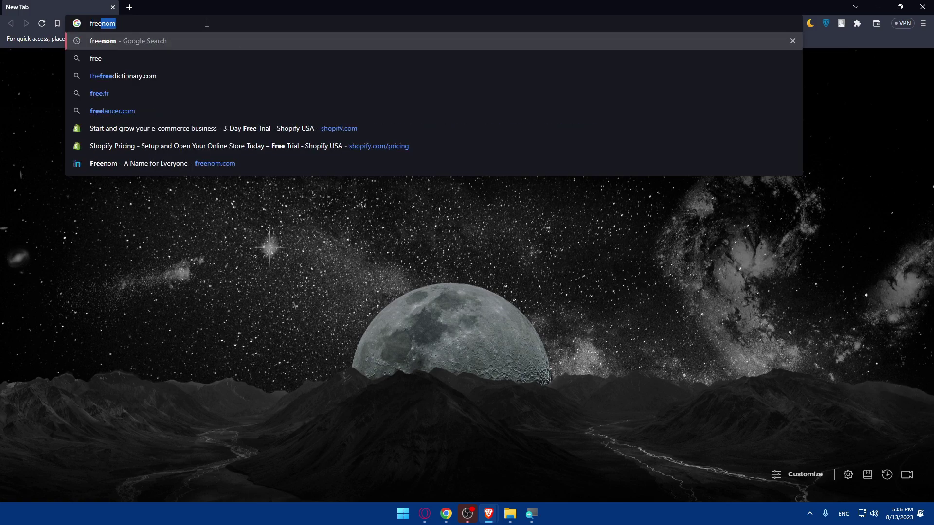
type("nom.ocm")
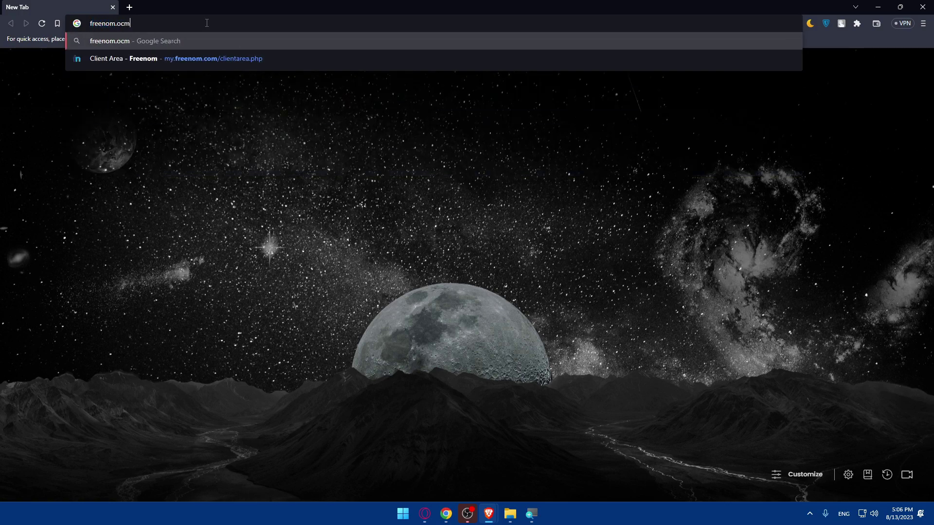
key("Return")
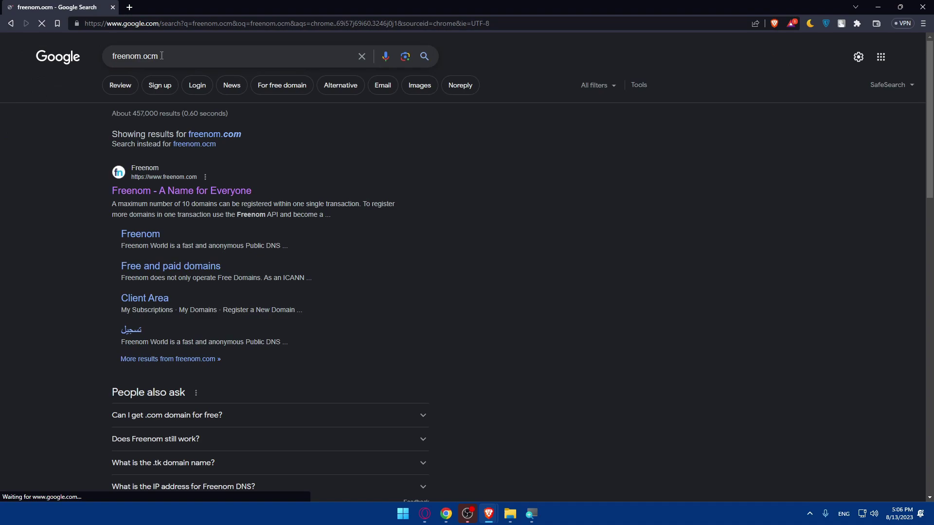
left_click(152, 24)
type("freec")
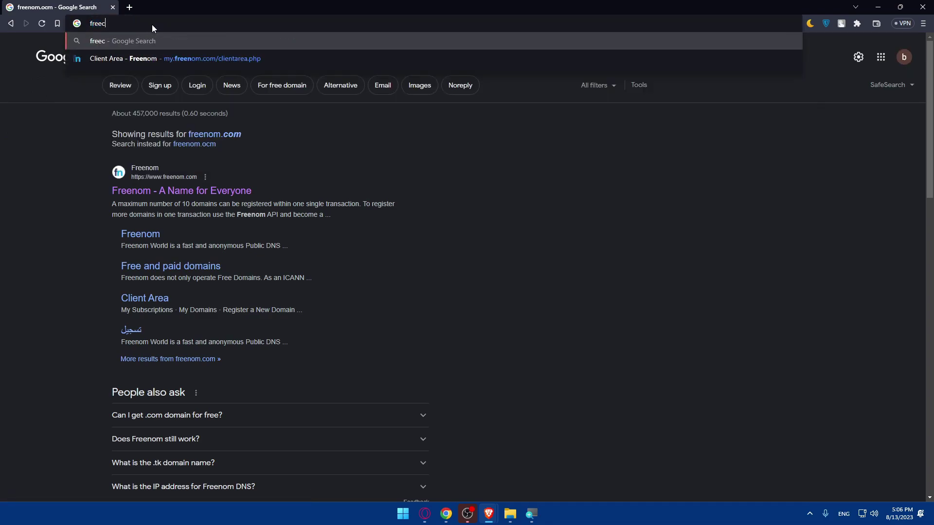
key("BackSpace")
type("nom.com")
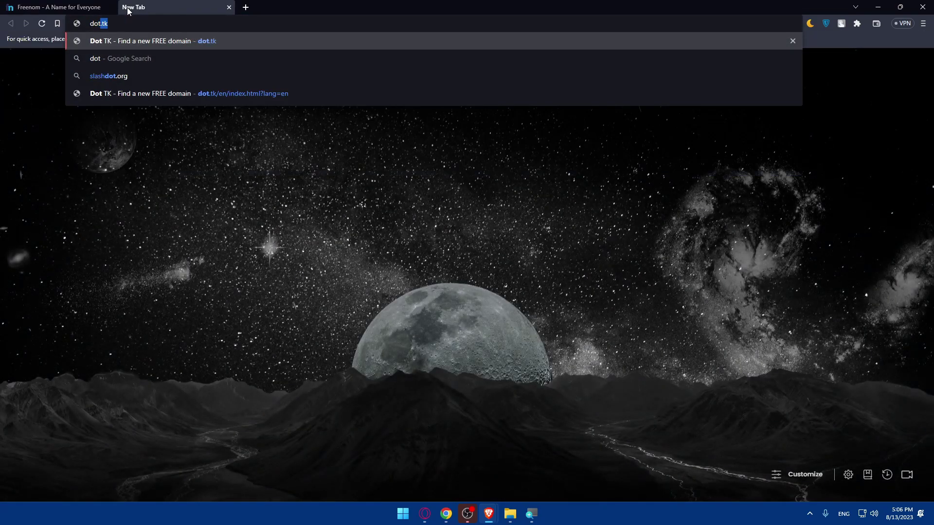
Step: Open the Dot TK free domain page from a web search for dot tk
key("Return")
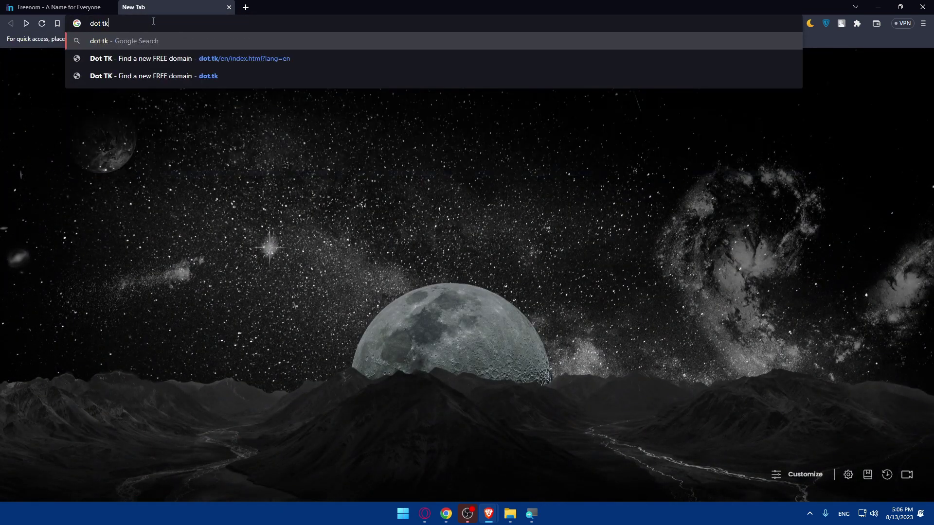
key("Return")
left_click(159, 153)
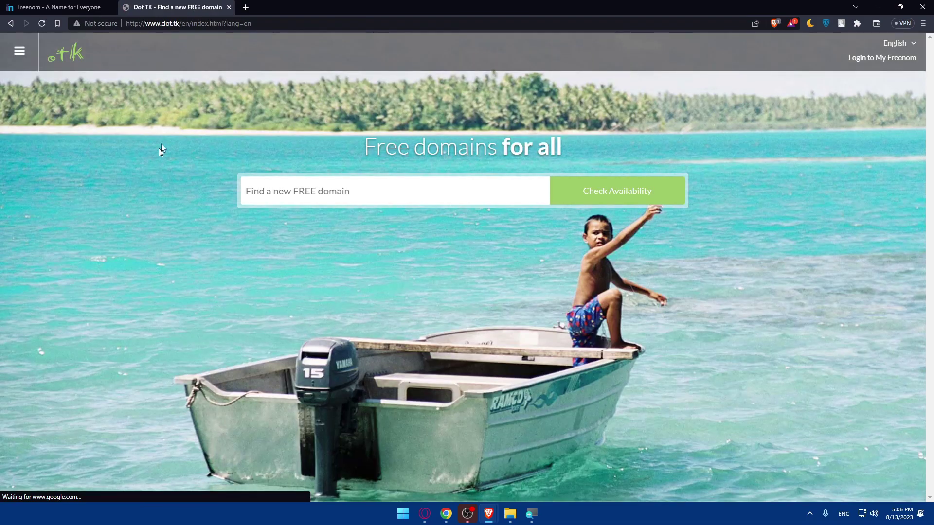
Step: Open infinityfree.com in a new tab
left_click(247, 8)
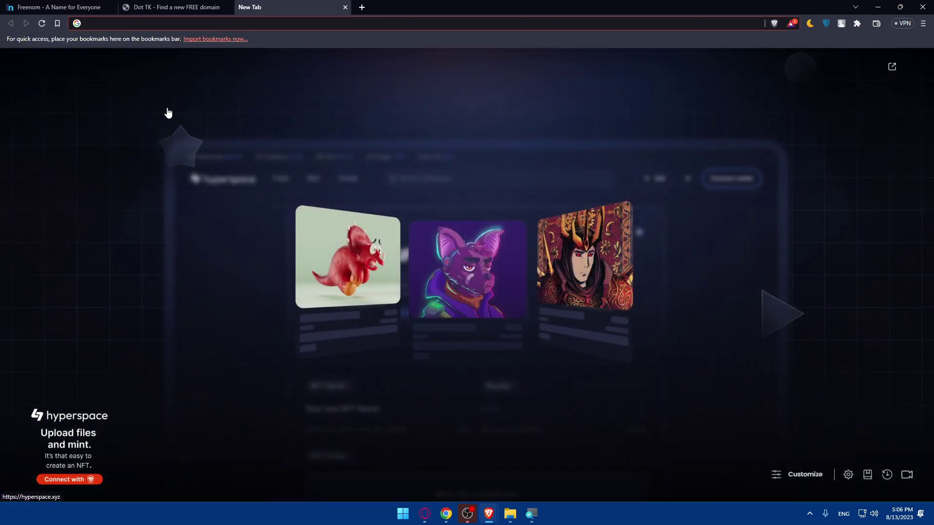
type("n")
key("BackSpace")
type("in")
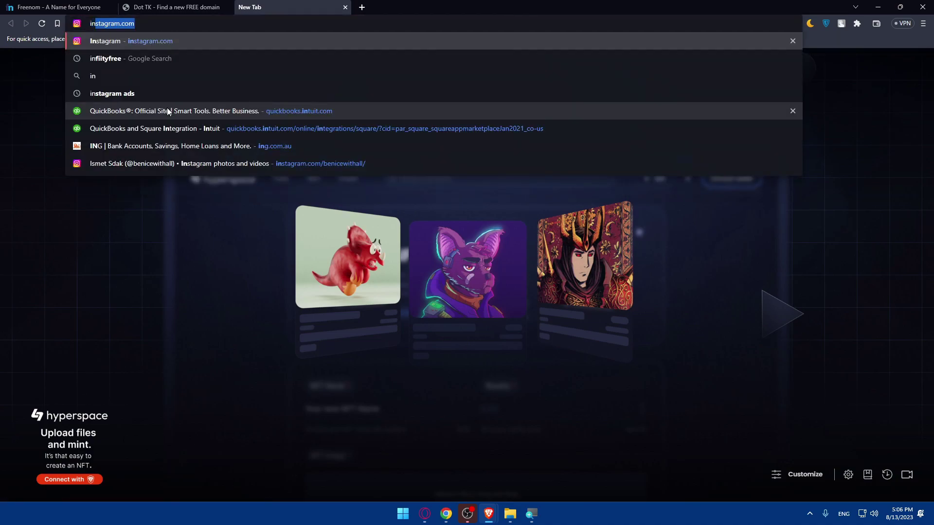
type("finity")
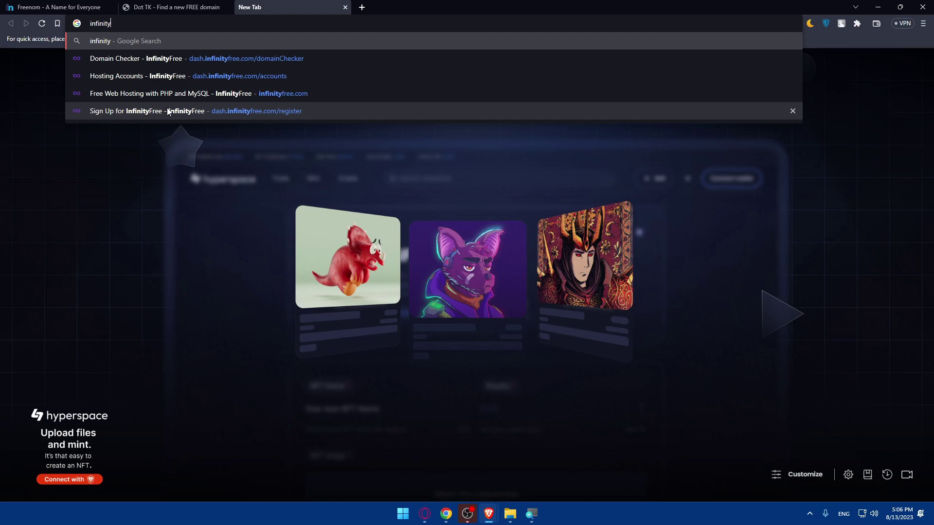
type("free.com")
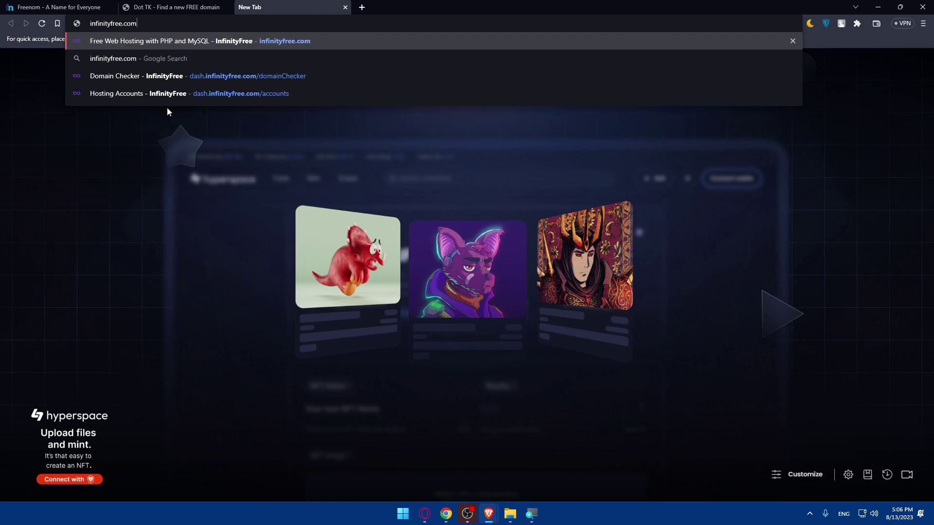
key("Return")
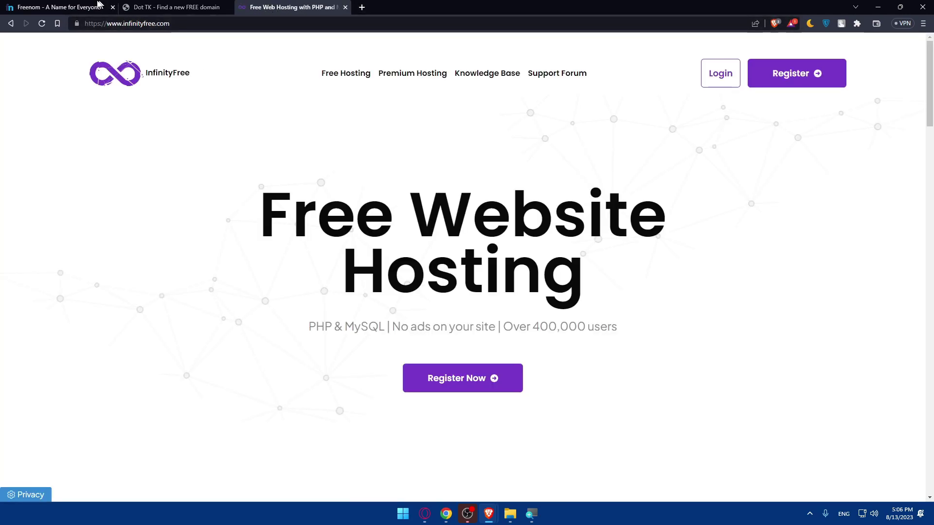
Step: Enter test.com in the Freenom homepage's domain search box
left_click(99, 4)
left_click(291, 7)
left_click(73, 5)
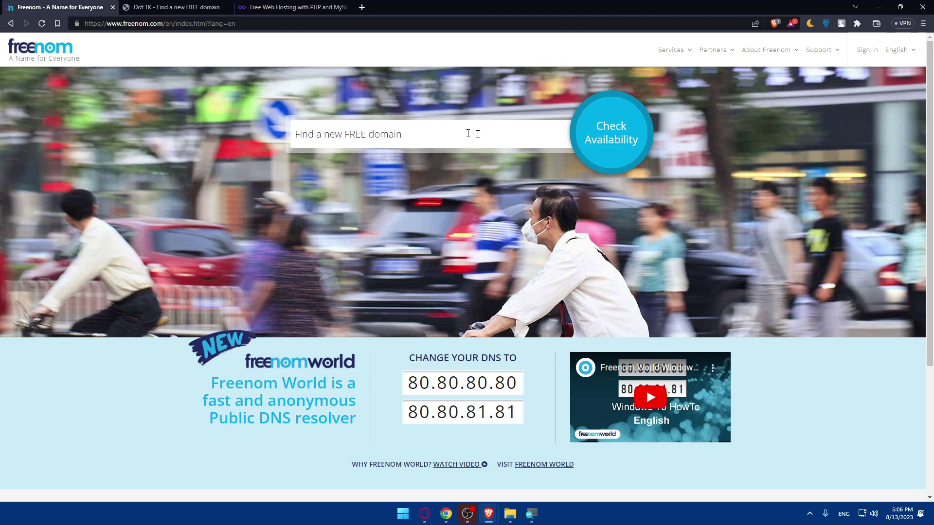
left_click(405, 150)
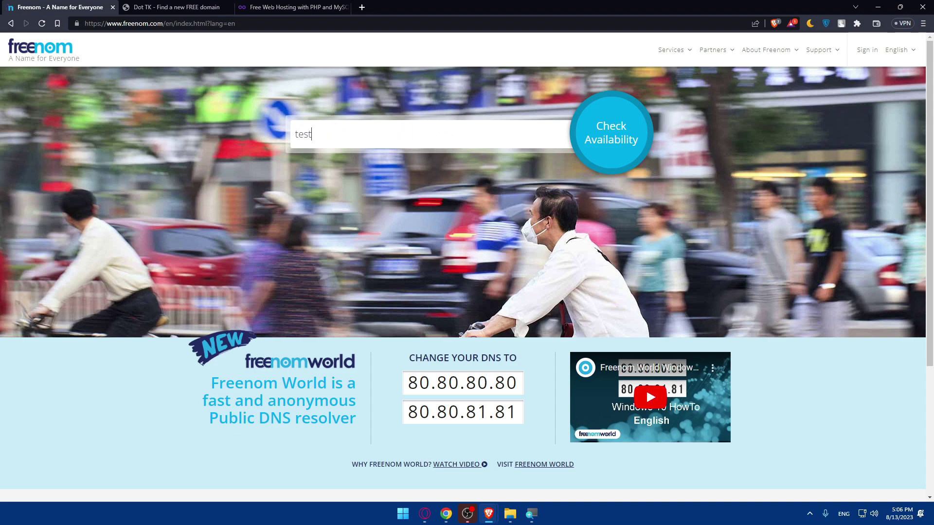
type("test.com")
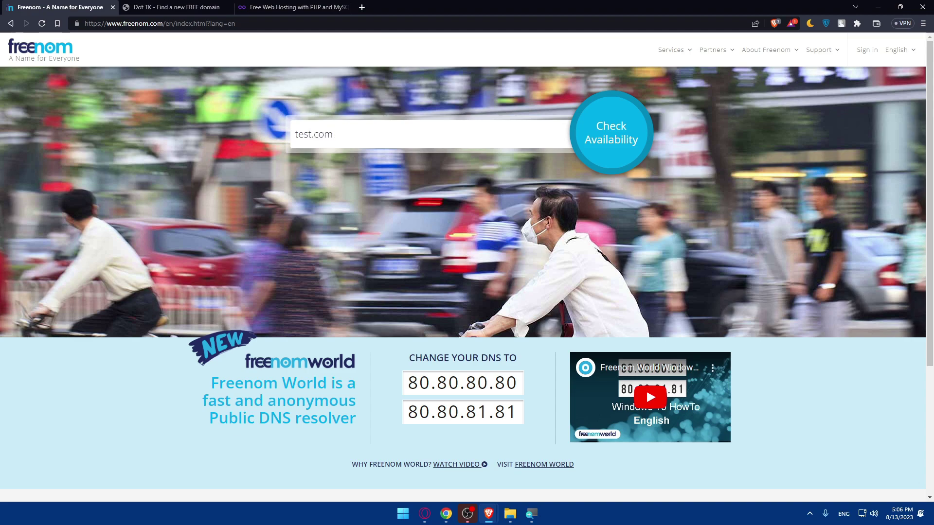
key("BackSpace")
key("BackSpace")
key("BackSpace")
scroll(479, 168, "down", 4)
scroll(479, 167, "up", 4)
key("BackSpace")
key("BackSpace")
key("BackSpace")
key("BackSpace")
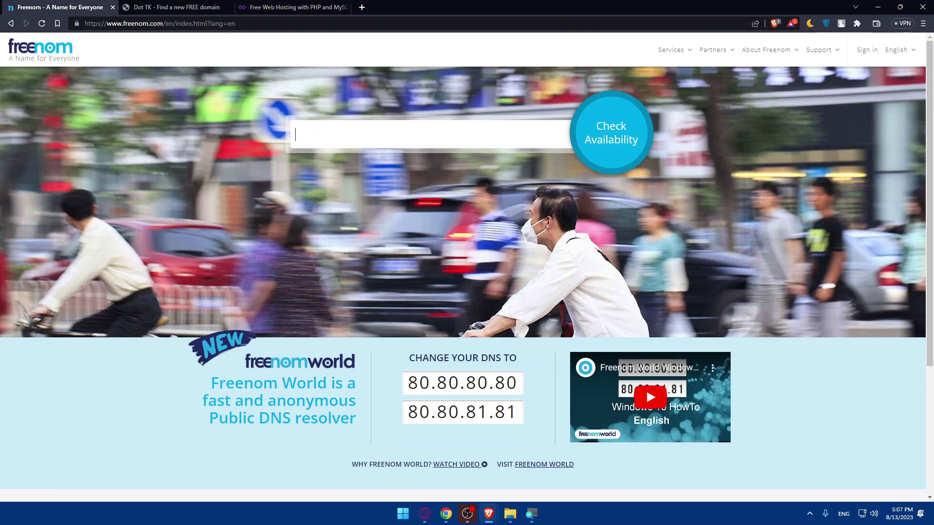
type("test.com")
Step: Open Freenom's sign-in page, then start entering test.tk on the Dot TK page
left_click(867, 51)
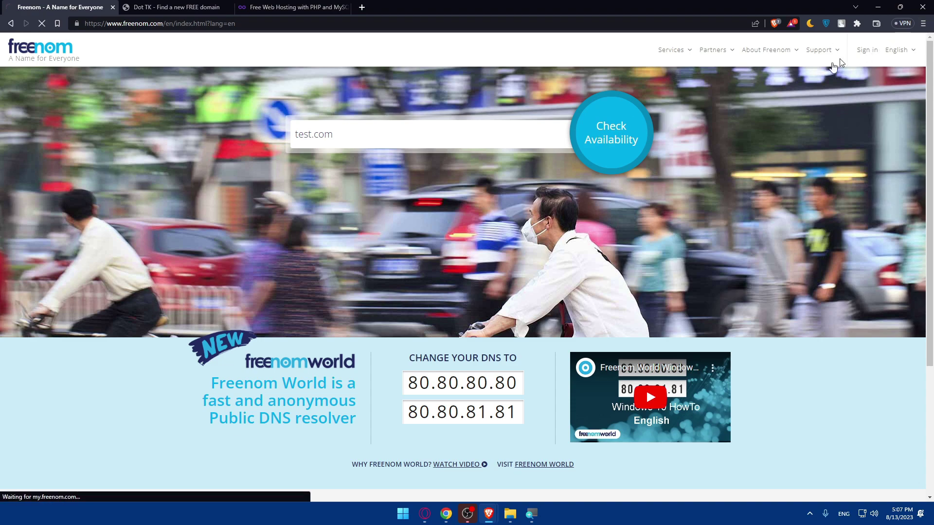
left_click(168, 7)
type("test.tk")
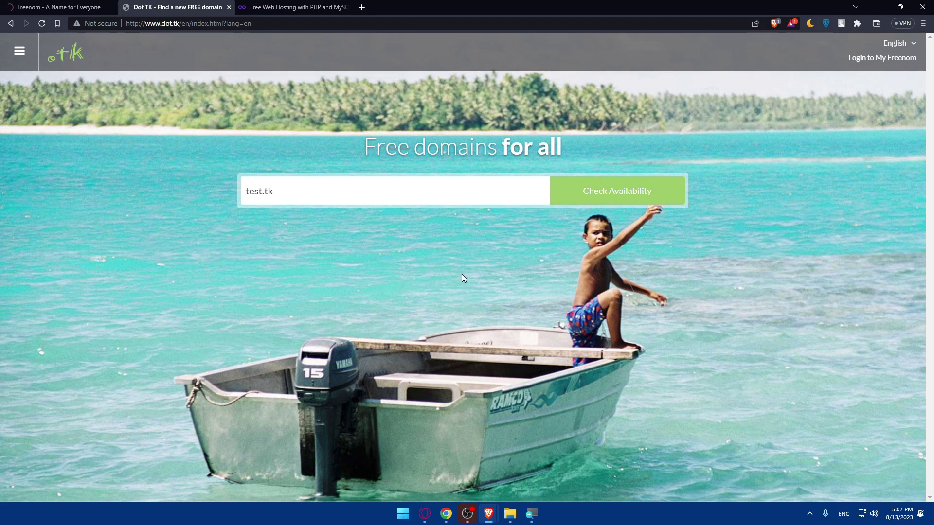
Step: Sign in to InfinityFree and start creating a new hosting account
left_click(288, 7)
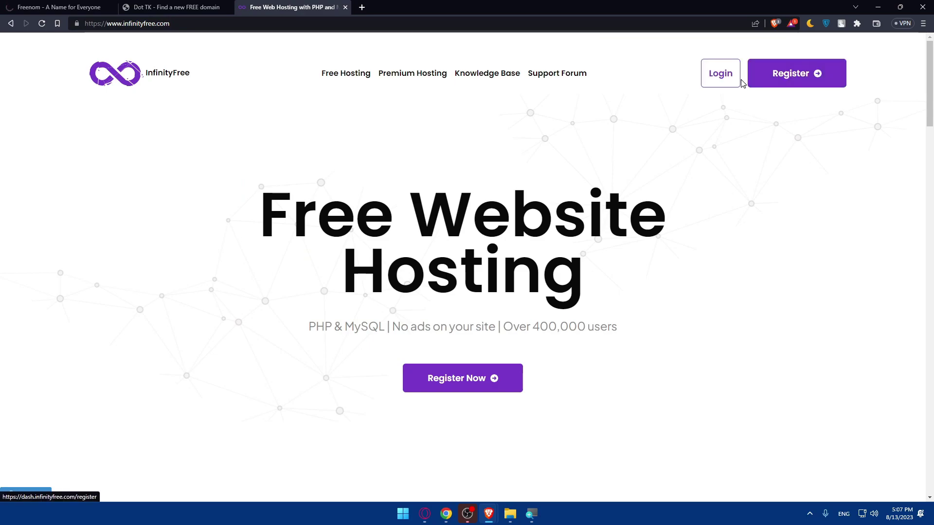
scroll(670, 141, "down", 2)
scroll(659, 146, "up", 2)
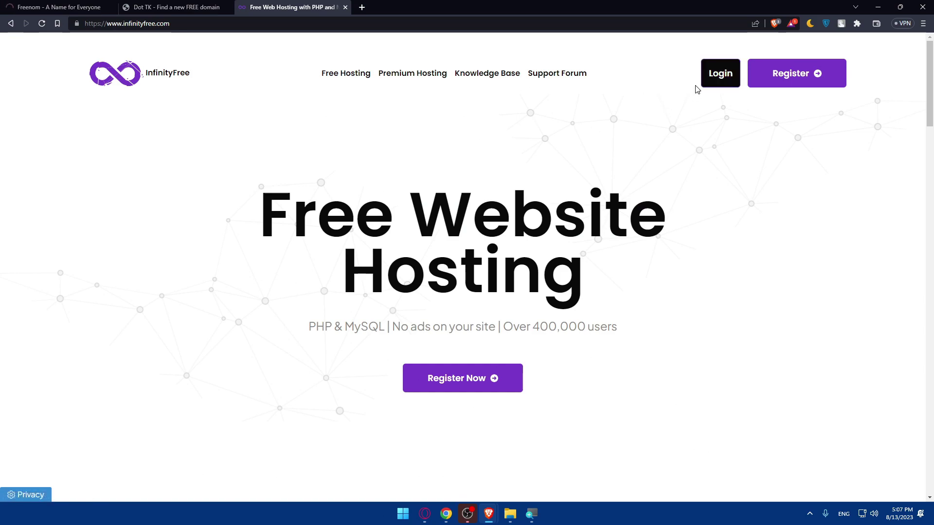
left_click(711, 79)
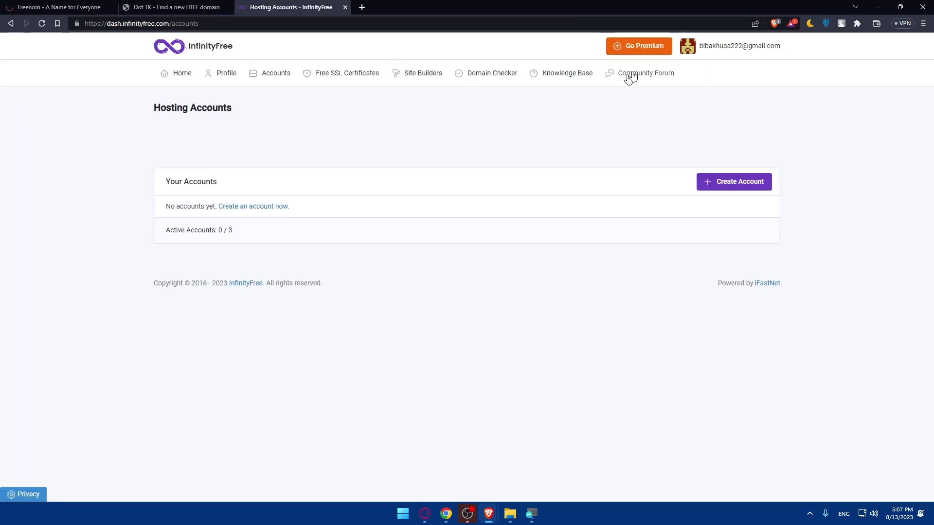
left_click(179, 76)
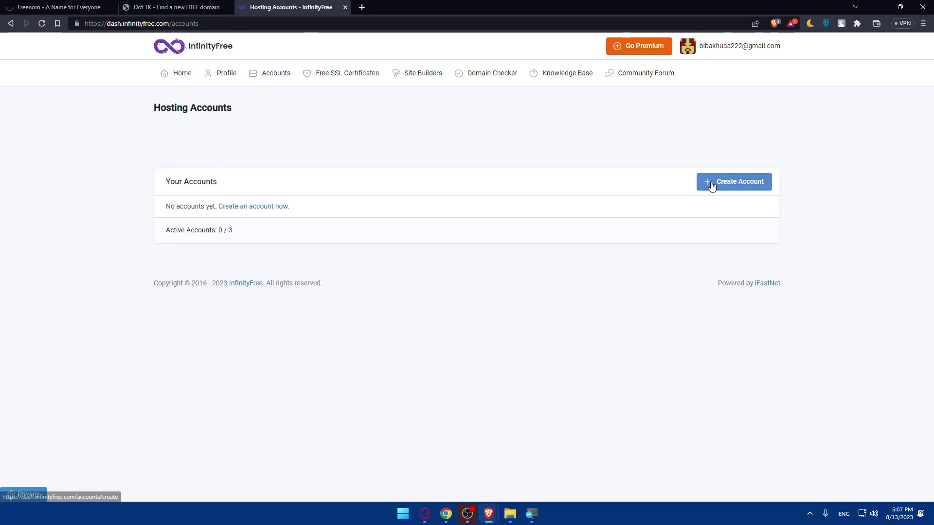
left_click(711, 185)
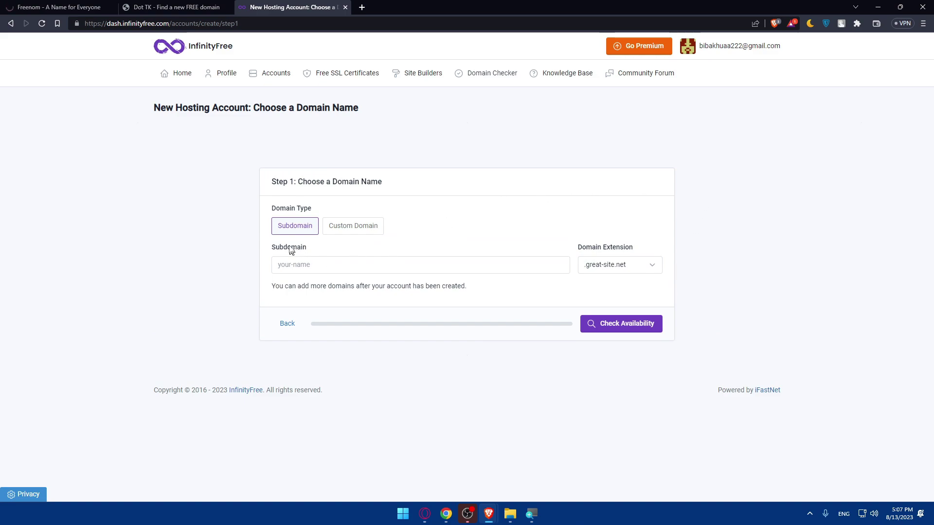
Step: Check the custom domain helperfree.com, dropping the rejected ns1. prefix
left_click(352, 228)
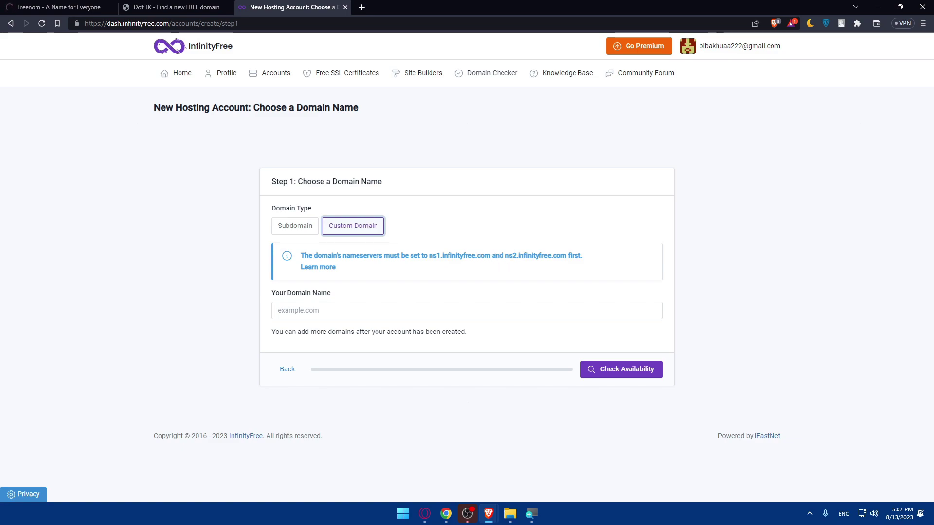
left_click(343, 310)
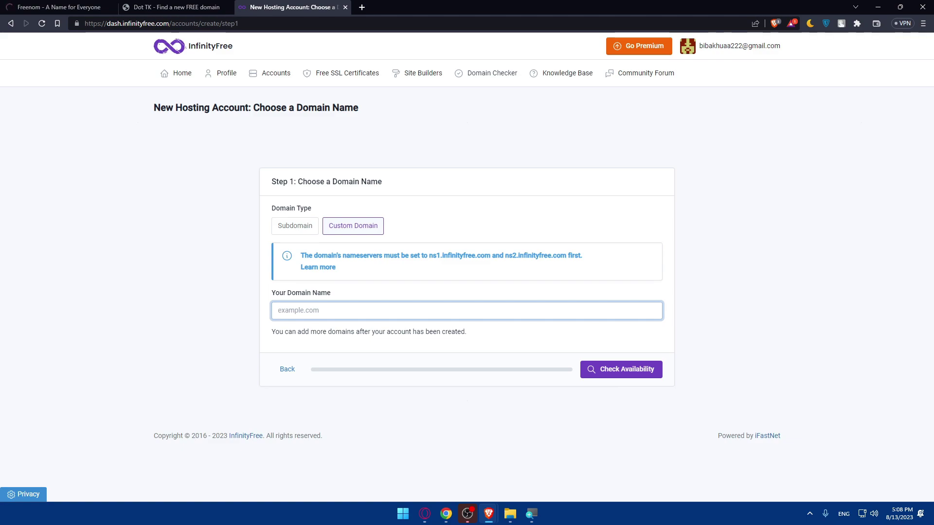
type("ns1.helperfree")
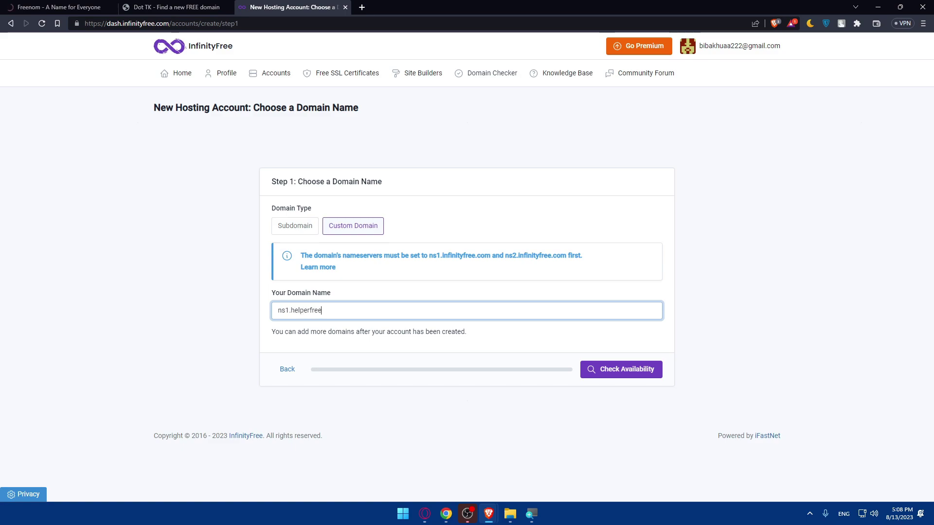
type(".com")
left_click(616, 374)
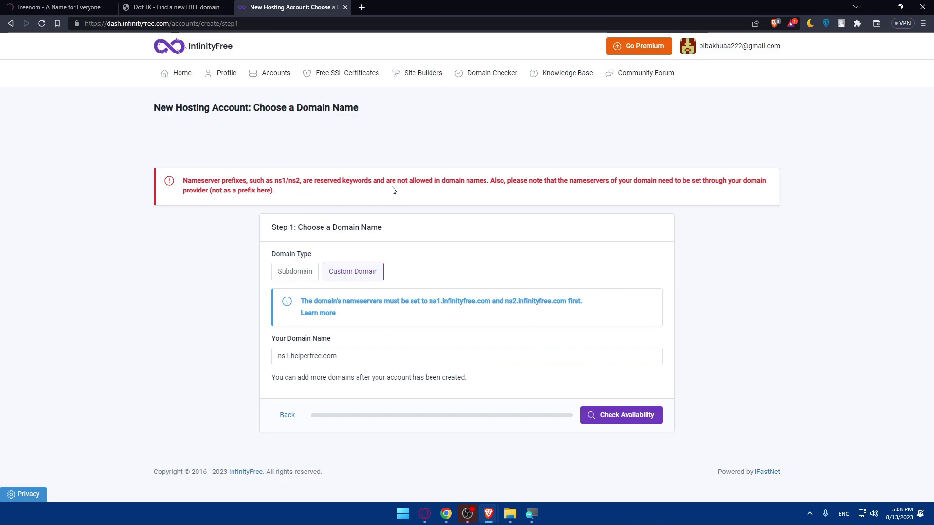
left_click_drag(291, 357, 265, 360)
key("BackSpace")
left_click(615, 416)
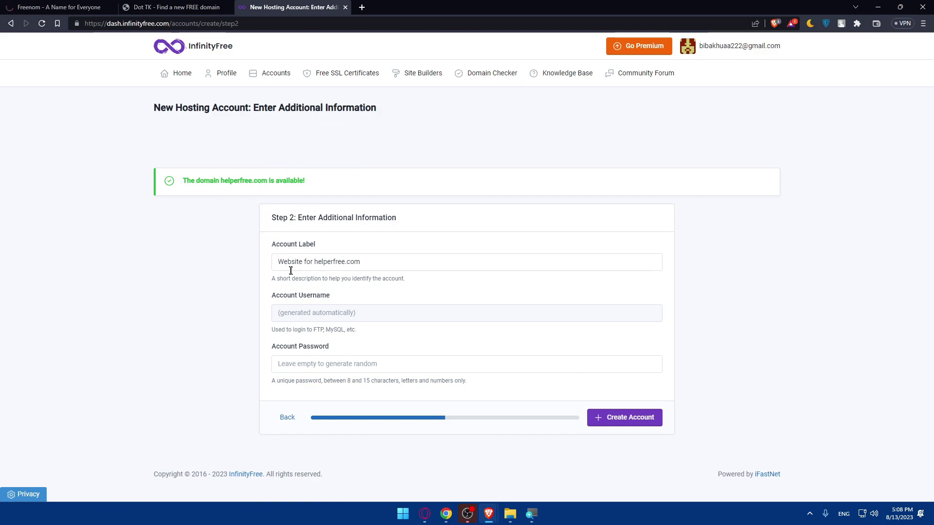
Step: Keep the default account label, leave the password empty, and create the helperfree.com account
left_click_drag(360, 262, 261, 259)
left_click(389, 266)
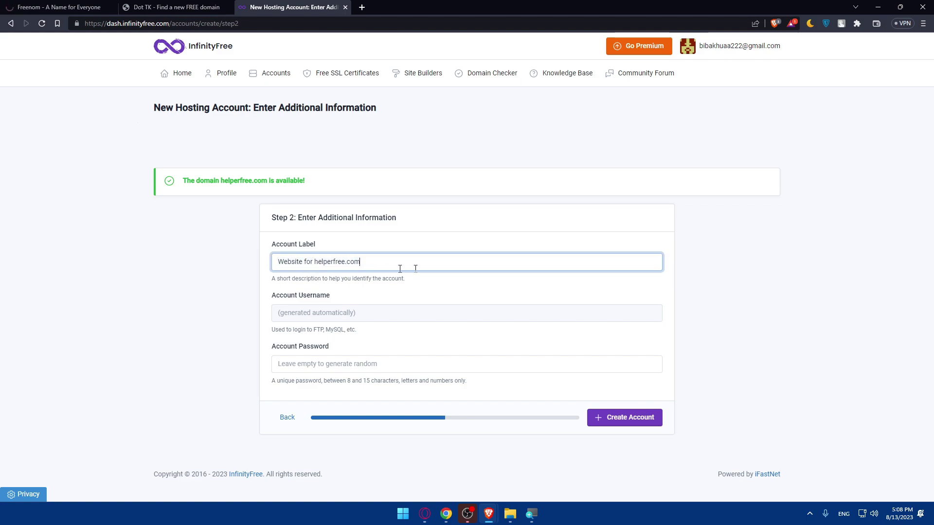
left_click_drag(362, 262, 175, 277)
left_click(180, 275)
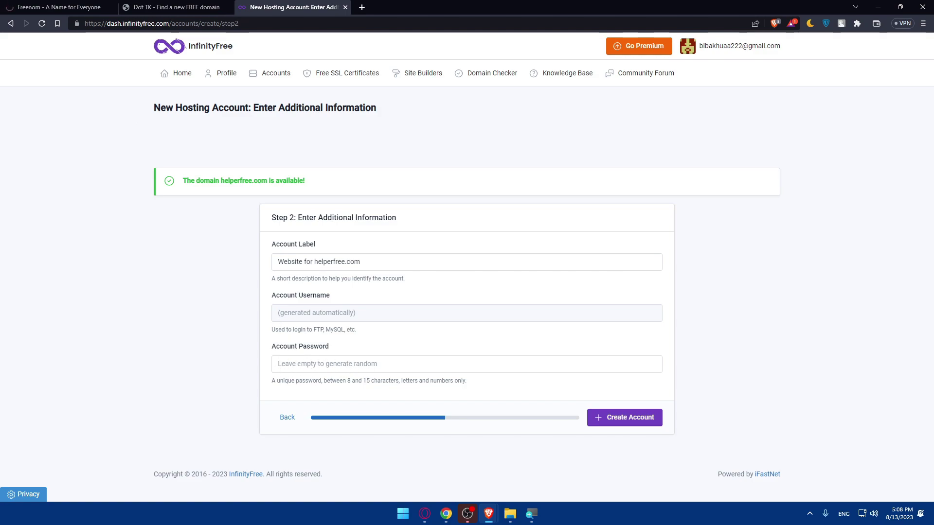
left_click(309, 365)
left_click(323, 387)
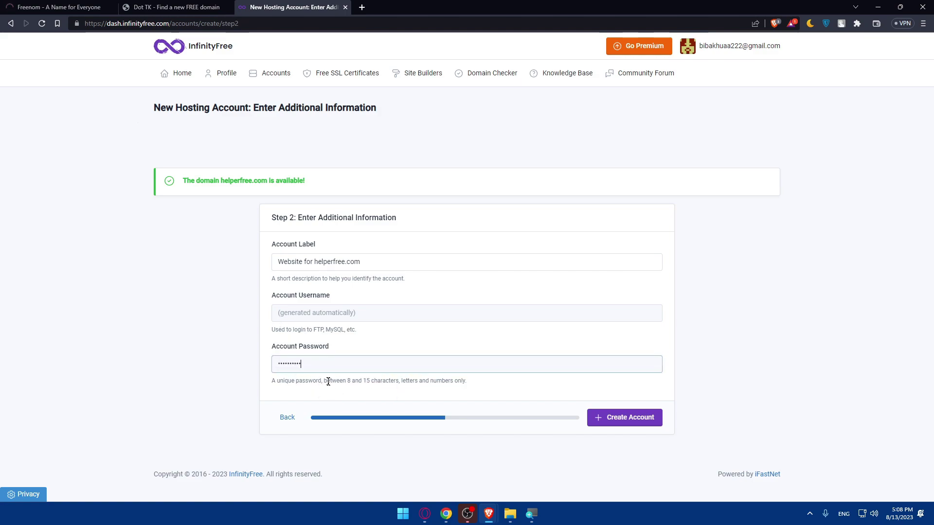
key("ctrl+a")
key("BackSpace")
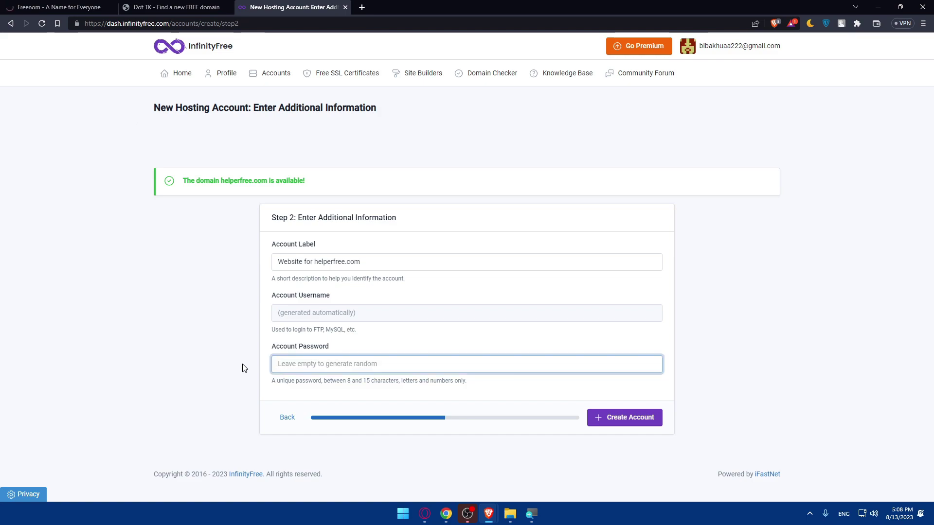
type("a")
key("BackSpace")
left_click(244, 368)
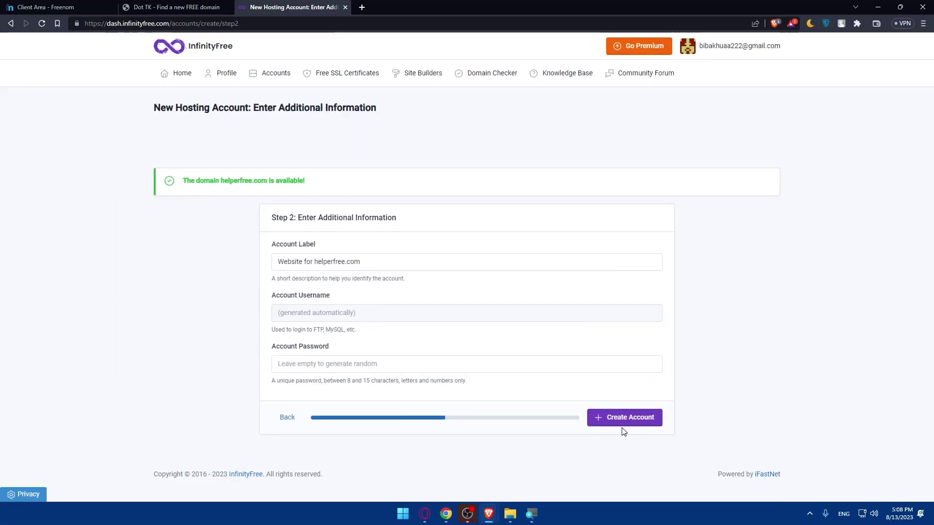
left_click(626, 416)
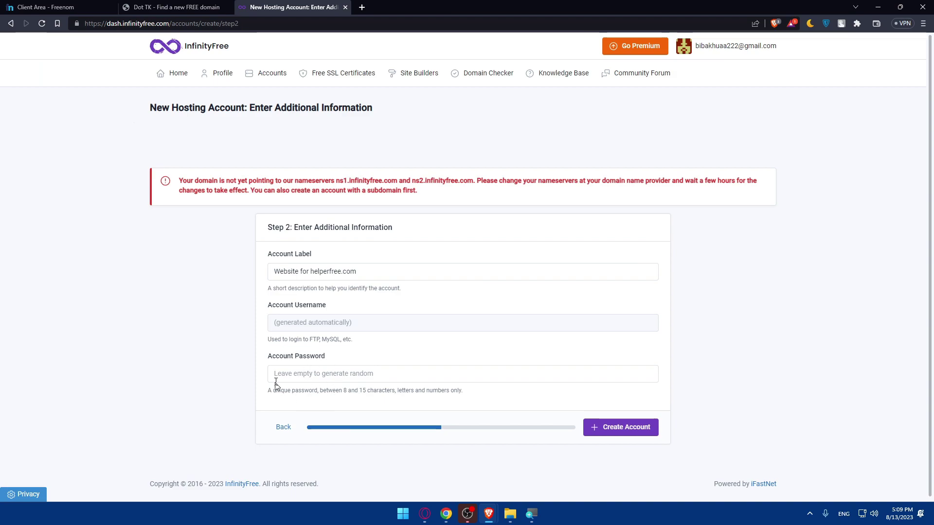
Step: Highlight the red nameserver error message to read it
left_click_drag(178, 182, 590, 195)
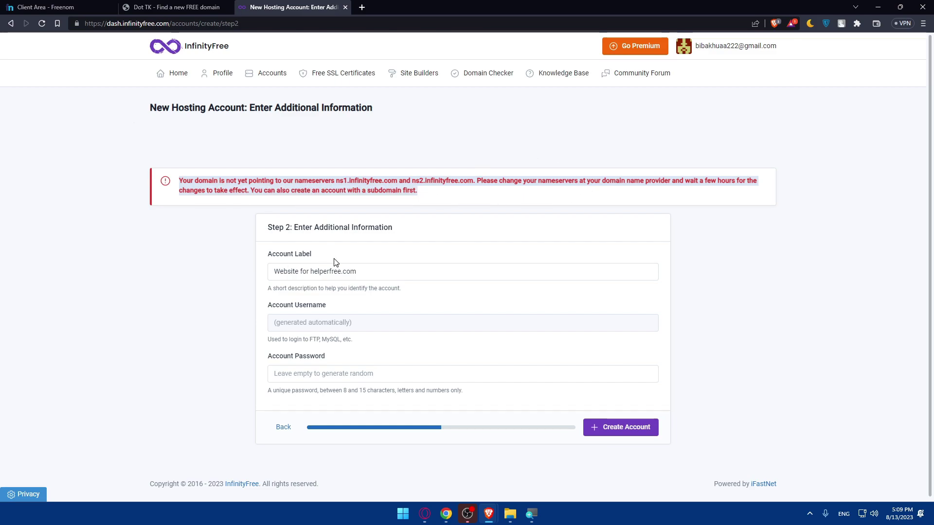
Step: Go back and create the account on free subdomain helperfree with the .infinityfreeapp.com extension
left_click(283, 427)
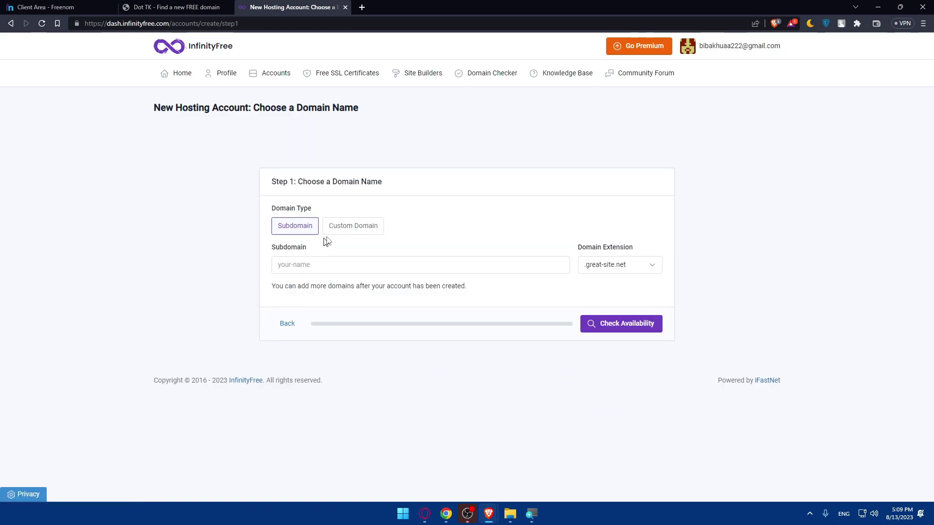
left_click(297, 230)
left_click(315, 268)
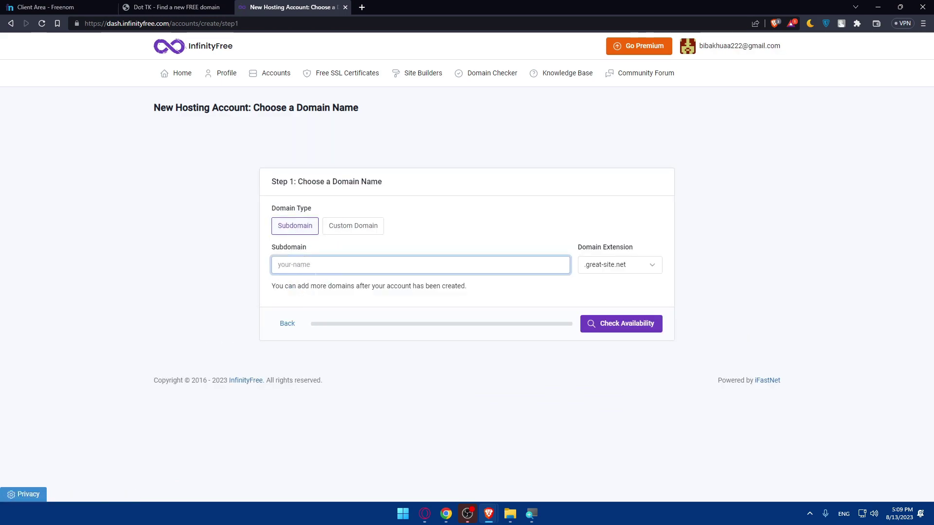
type("t")
key("BackSpace")
type("helperfree")
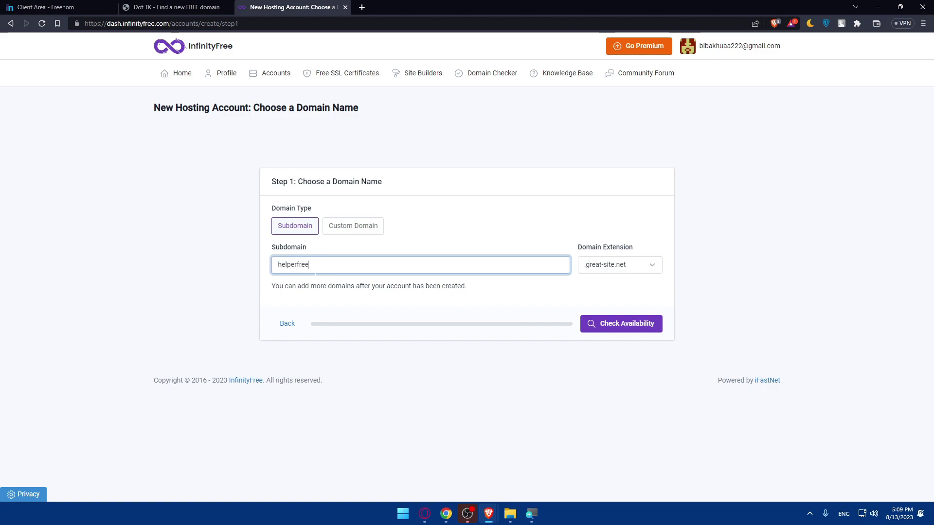
left_click(603, 267)
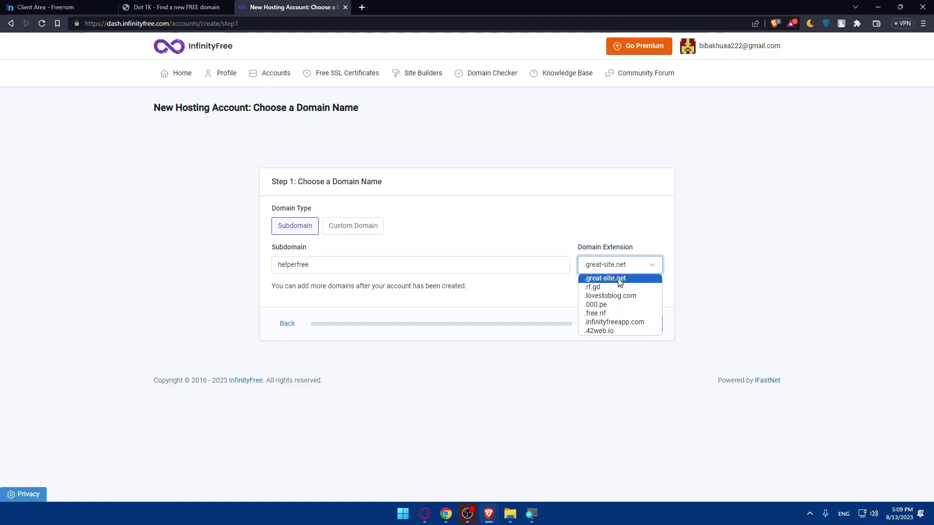
left_click(615, 322)
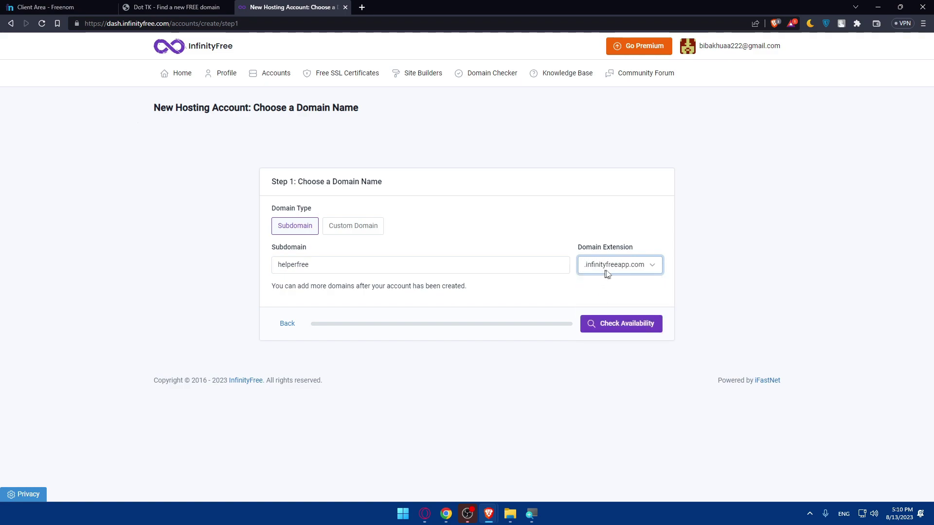
left_click(609, 325)
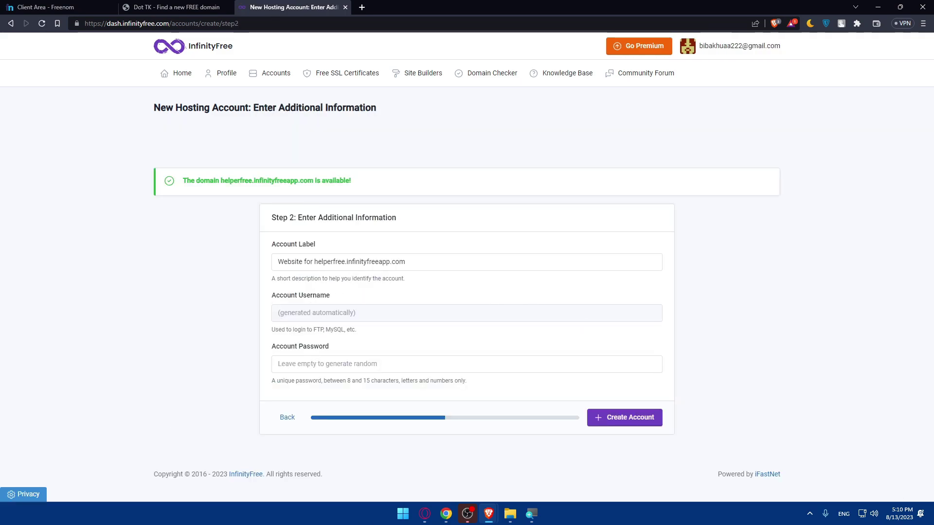
left_click(149, 272)
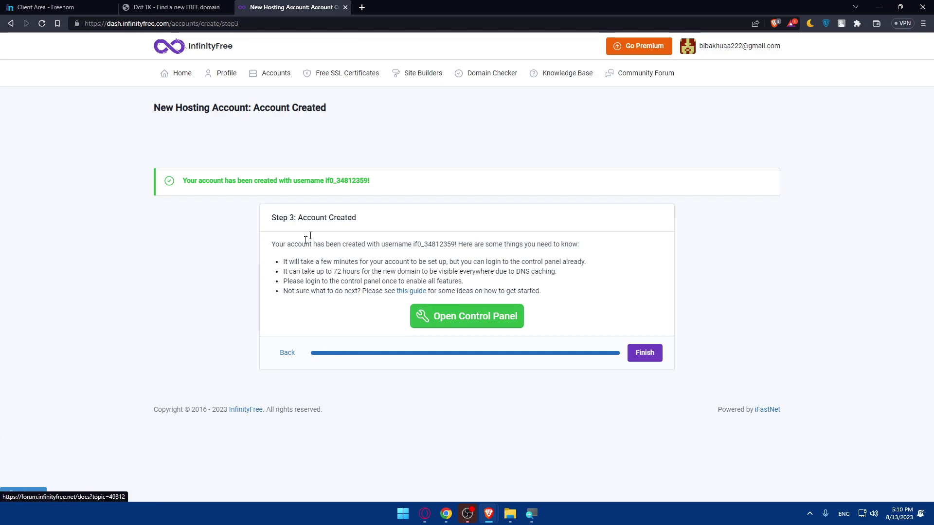
Step: Read the setup and 72-hour DNS notes, then open the 'this guide' link in a new tab
left_click_drag(360, 221, 627, 250)
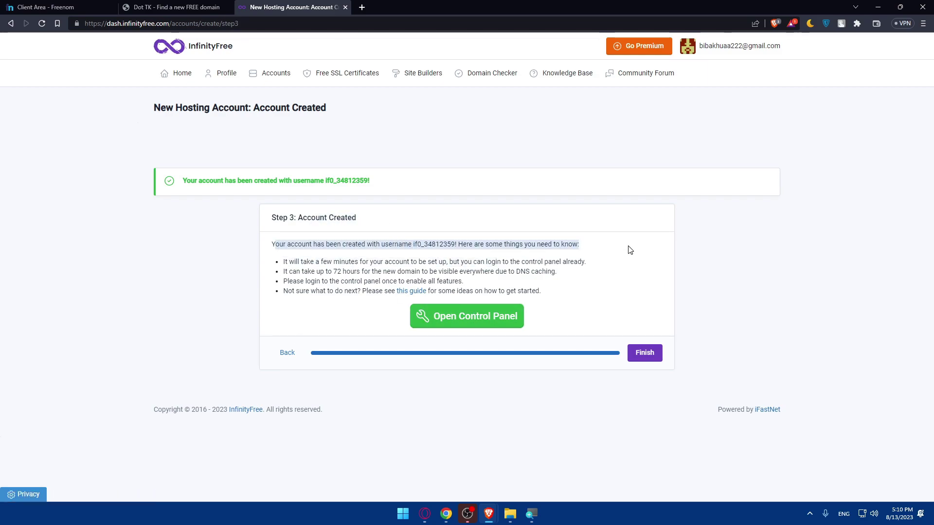
left_click(286, 260)
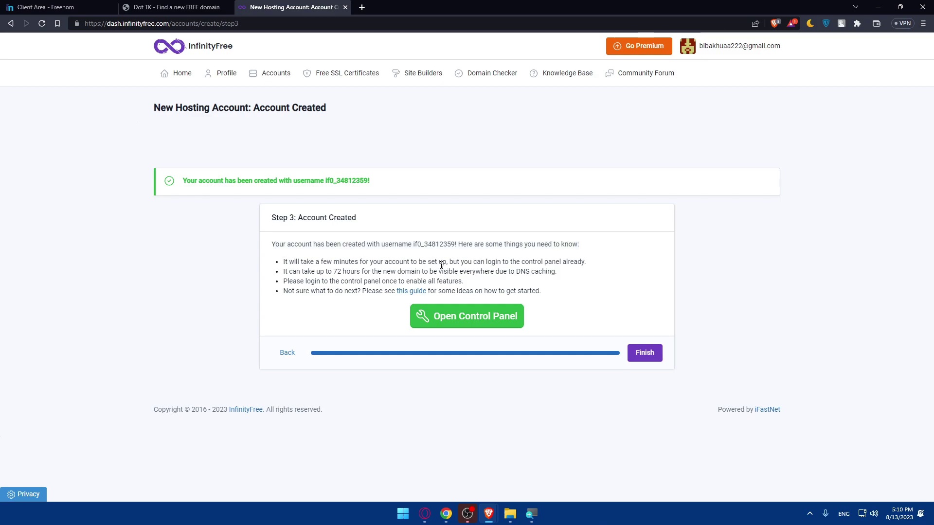
key("super")
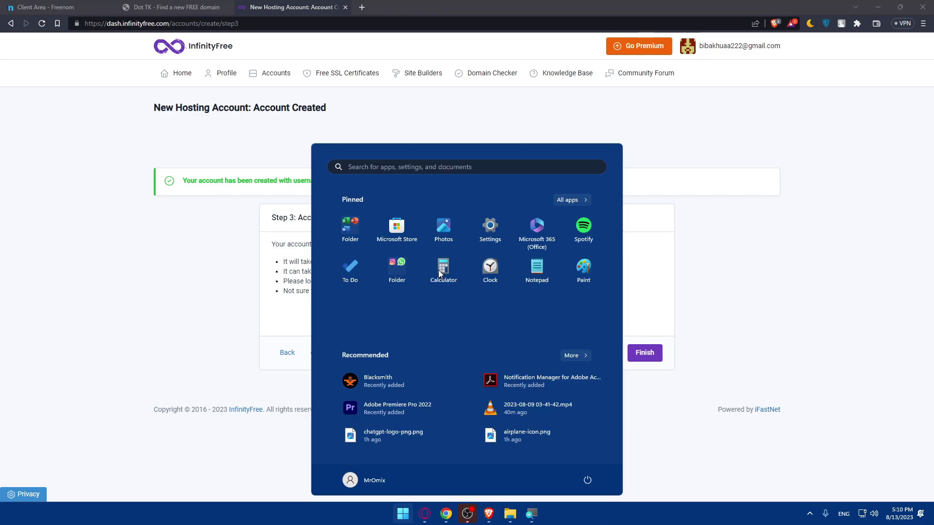
left_click(217, 257)
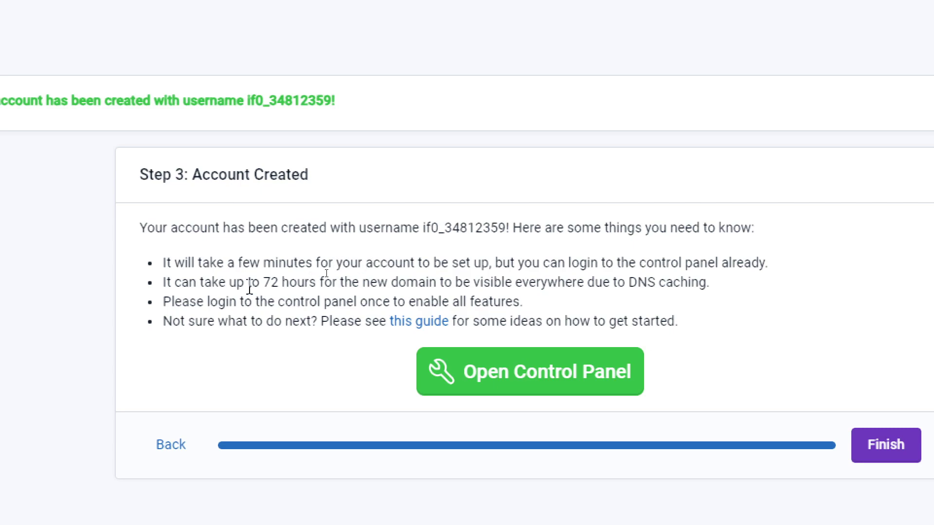
left_click_drag(261, 282, 744, 296)
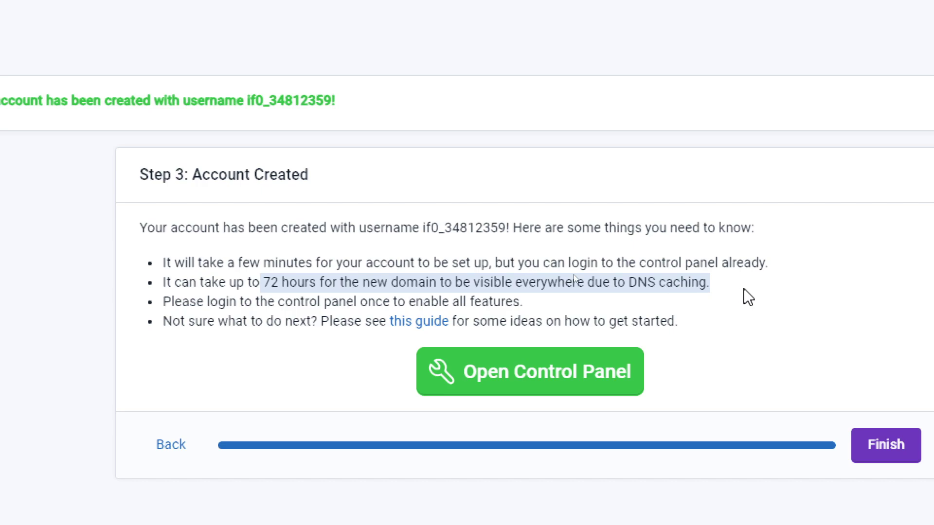
left_click_drag(163, 302, 238, 307)
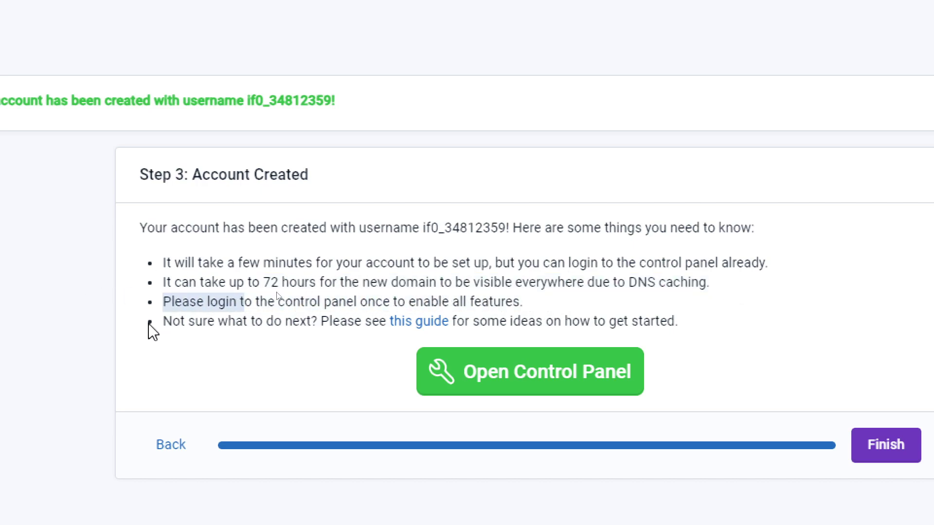
left_click_drag(162, 321, 417, 333)
right_click(416, 331)
left_click(491, 318)
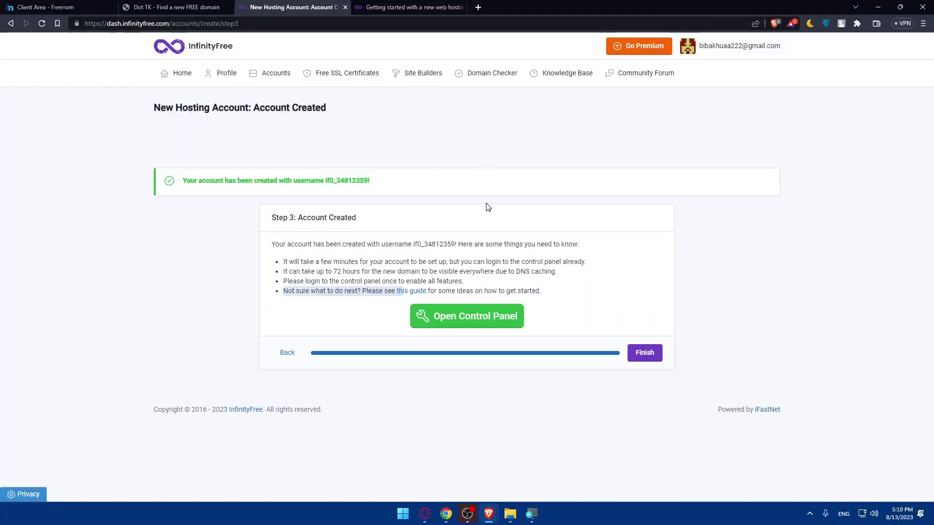
Step: Close the guide, email notice, Freenom and Dot TK tabs, then finish to the account page
left_click(474, 319)
left_click(501, 7)
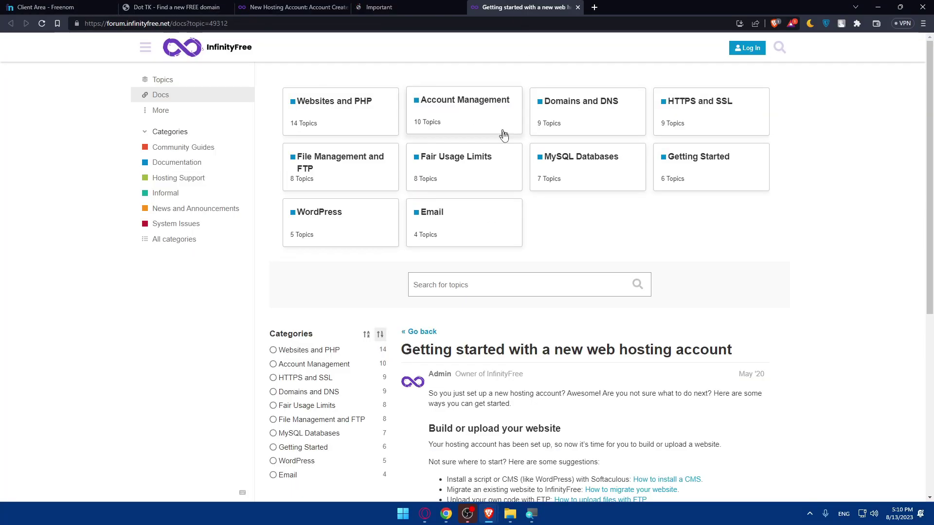
scroll(504, 135, "down", 6)
scroll(534, 209, "down", 6)
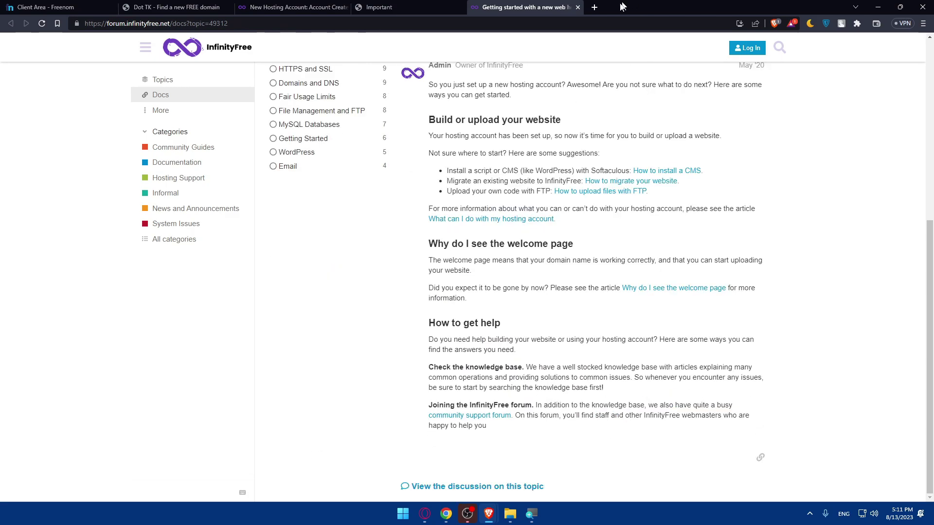
left_click(578, 7)
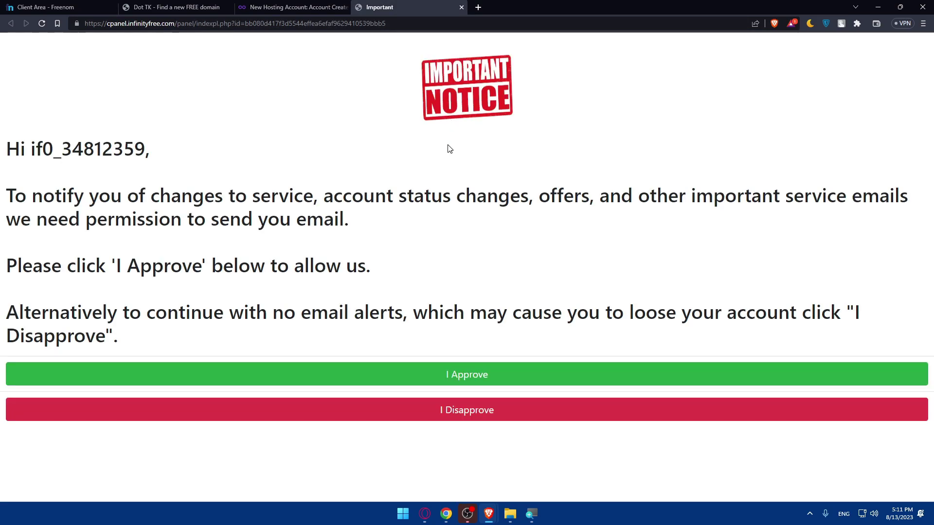
left_click(462, 7)
left_click(71, 5)
left_click(113, 8)
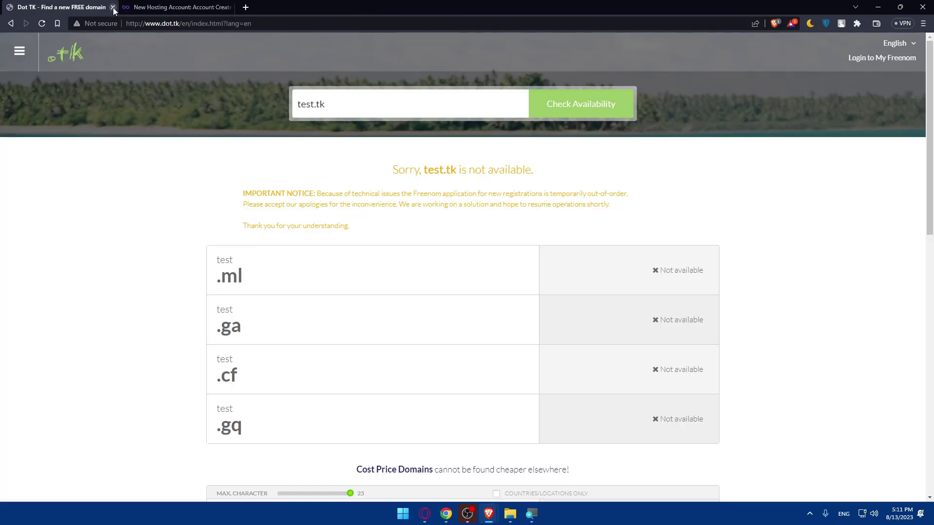
left_click(112, 8)
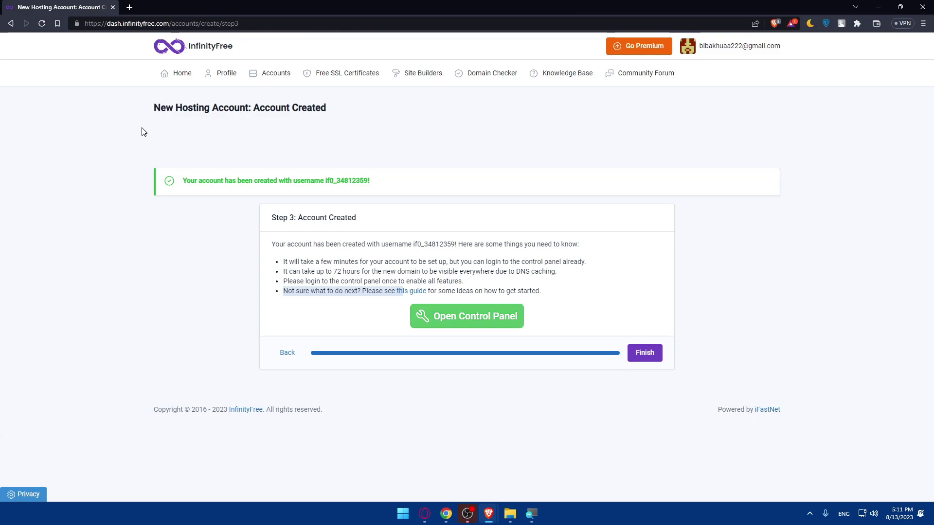
left_click(645, 357)
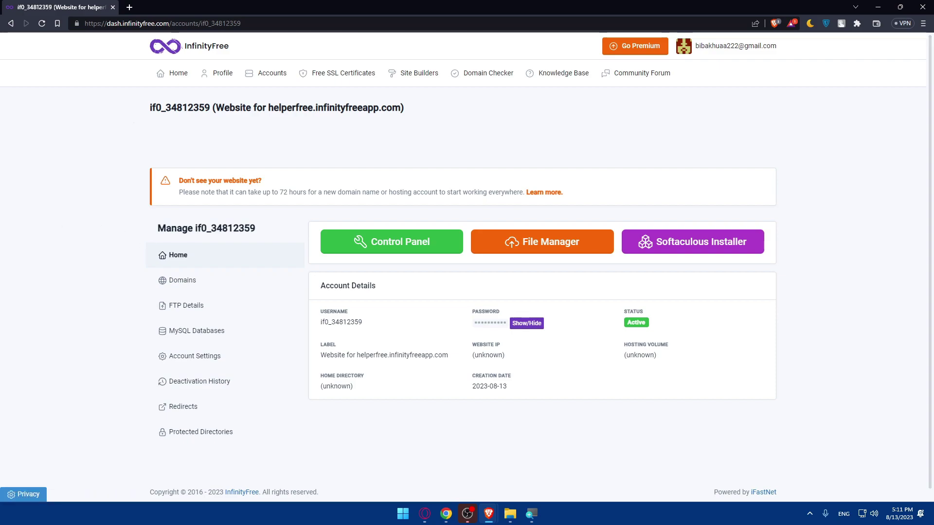
Step: Open a new browser tab beside the InfinityFree account page
left_click(129, 7)
Step: Go to wordpress.com and open an empty domain search
type("word")
key("Return")
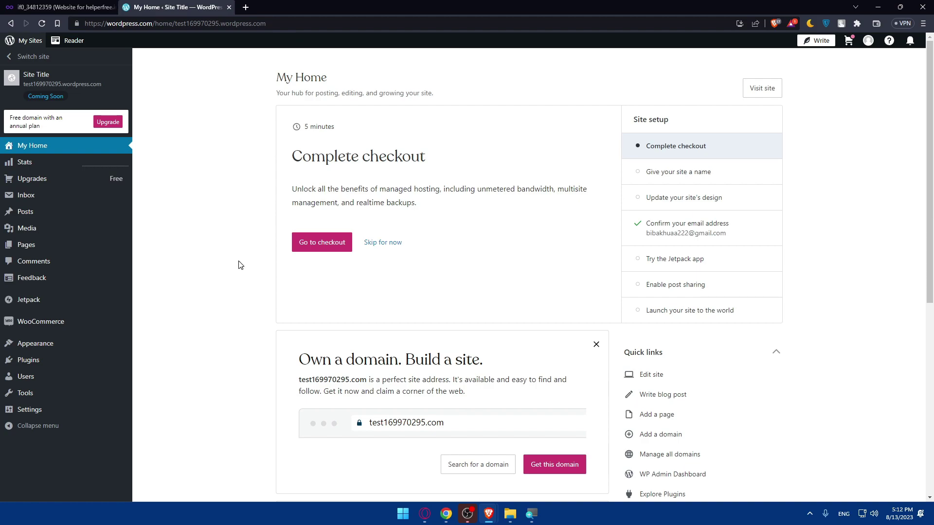
scroll(238, 265, "down", 2)
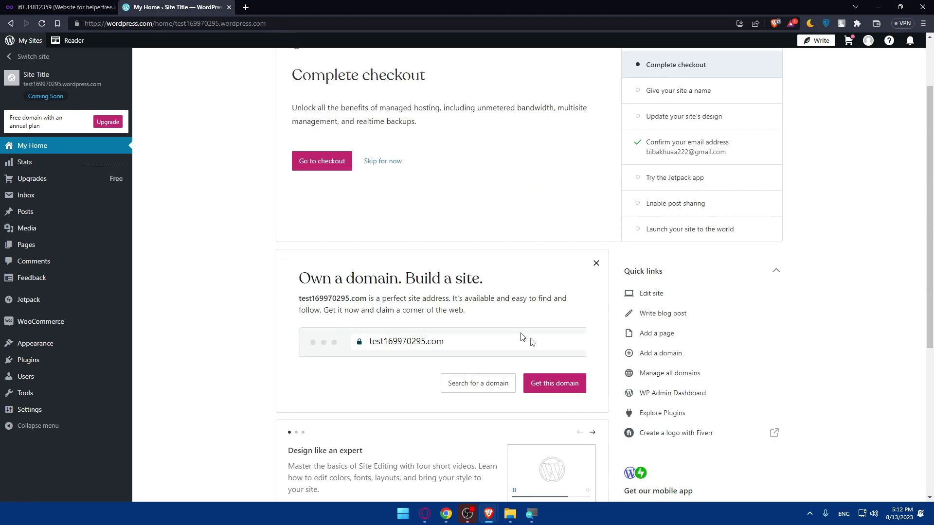
left_click(668, 357)
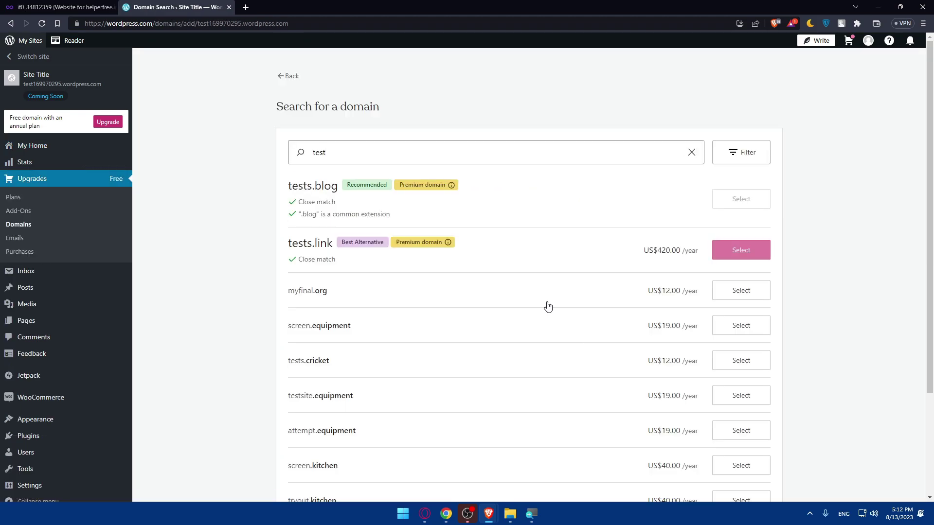
type("--")
key("BackSpace")
key("BackSpace")
key("BackSpace")
key("BackSpace")
key("BackSpace")
key("BackSpace")
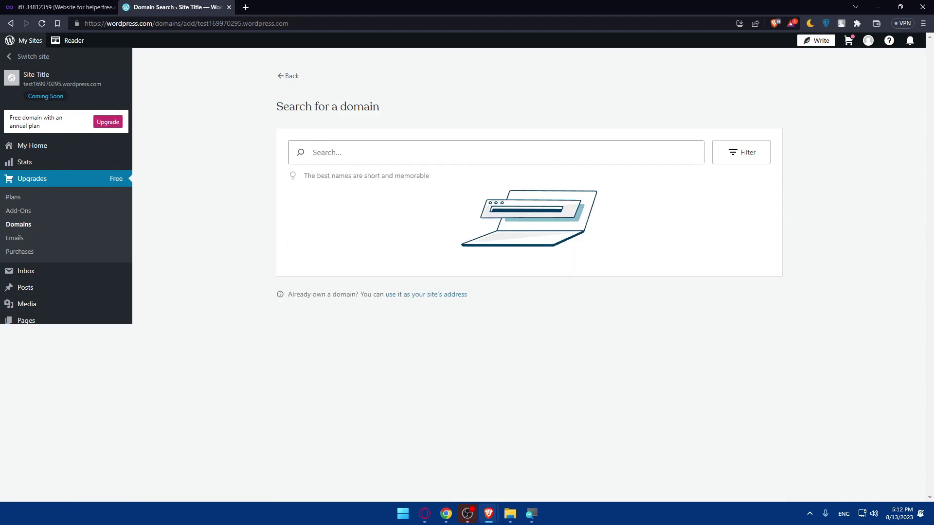
Step: Copy helperfree.infinityfreeapp.com from InfinityFree's label and search it on WordPress.com
left_click(59, 7)
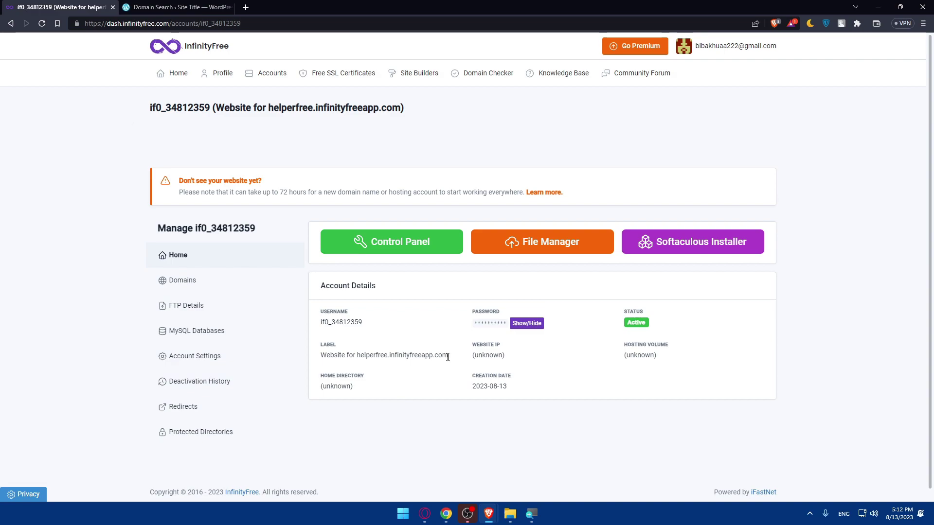
left_click_drag(448, 355, 360, 355)
key("ctrl+c")
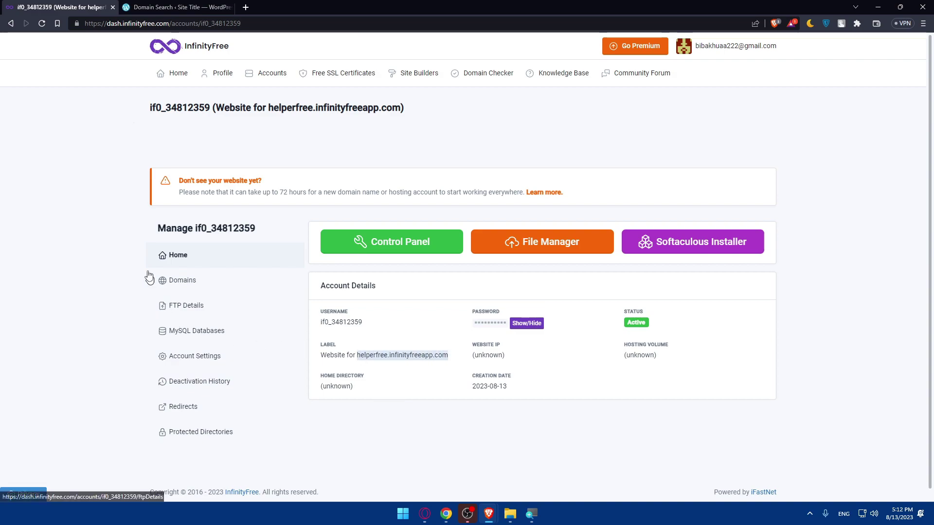
left_click(178, 7)
key("ctrl+v")
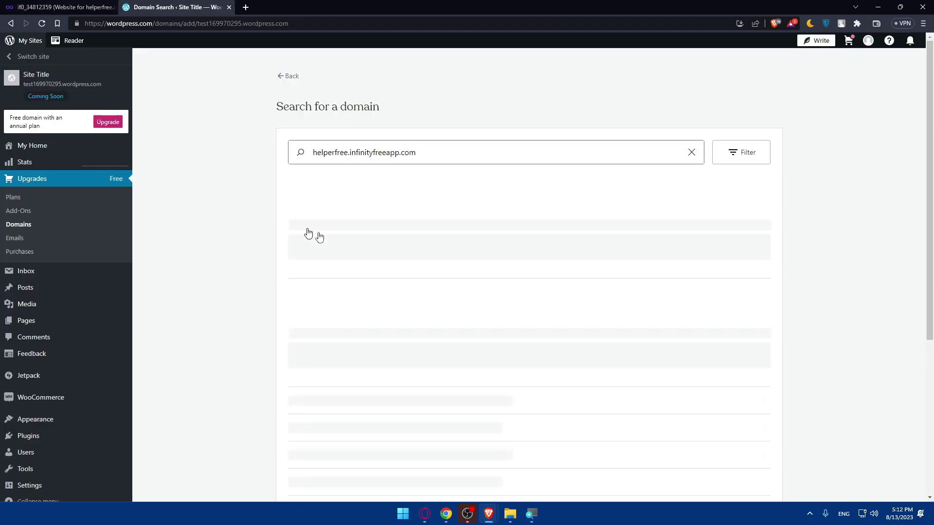
left_click(224, 179)
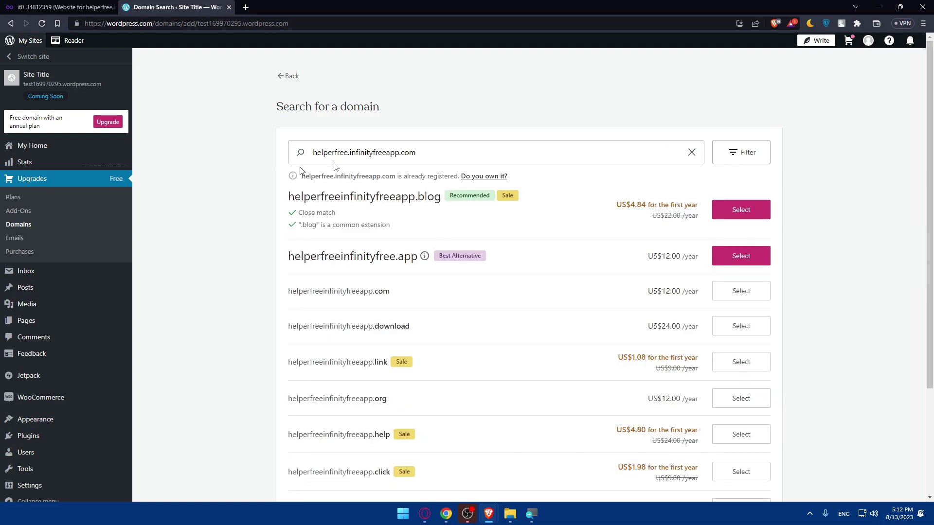
Step: Open the WordPress.com Home page in the editor, then bring the InfinityFree account page back
left_click(11, 77)
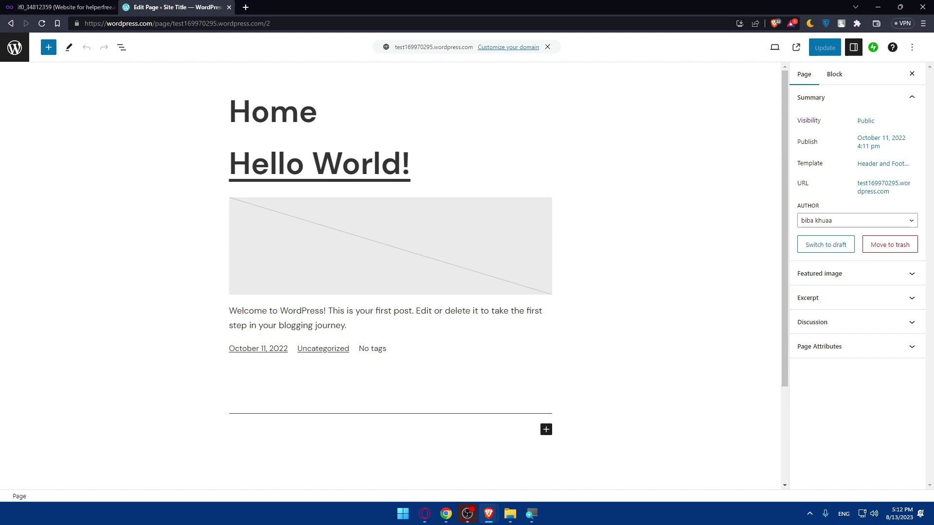
scroll(557, 198, "down", 3)
scroll(500, 271, "up", 3)
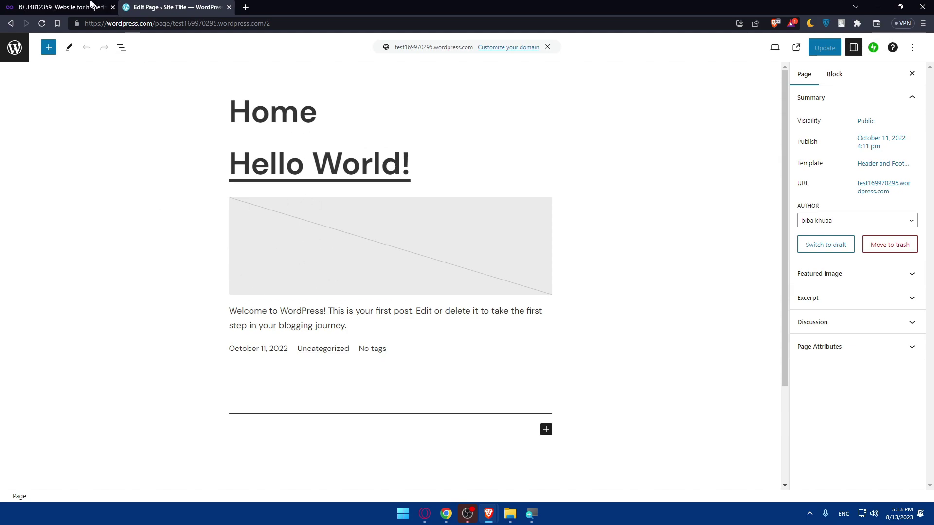
key("ctrl+Tab")
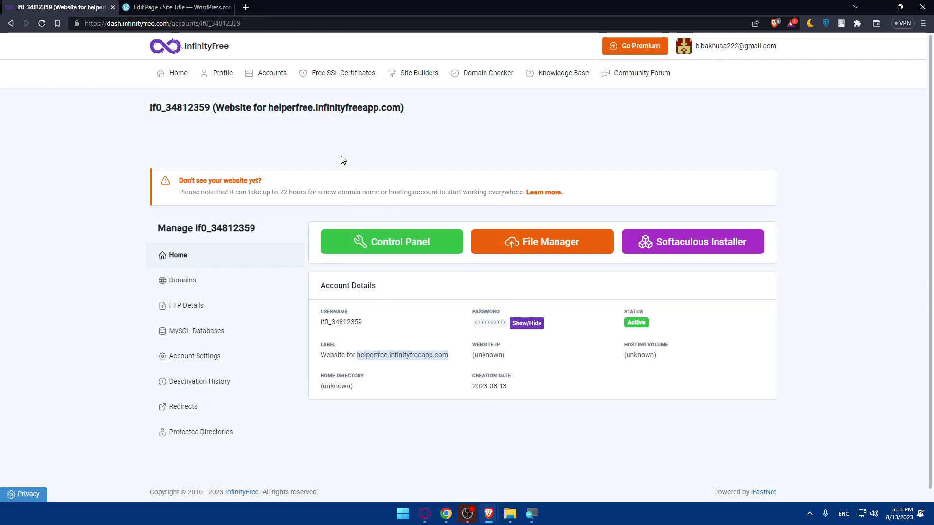
Step: Show InfinityFree's Site Builders page, which lists no site builder websites yet
left_click(411, 81)
left_click(273, 186)
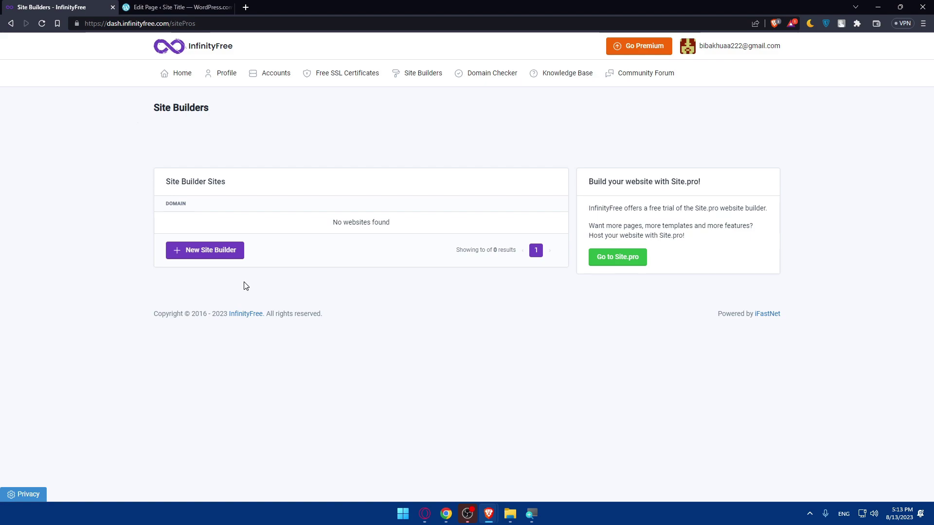
Step: Create a new site builder with helperfree.infinityfreeapp.com pasted as its domain name
left_click(204, 254)
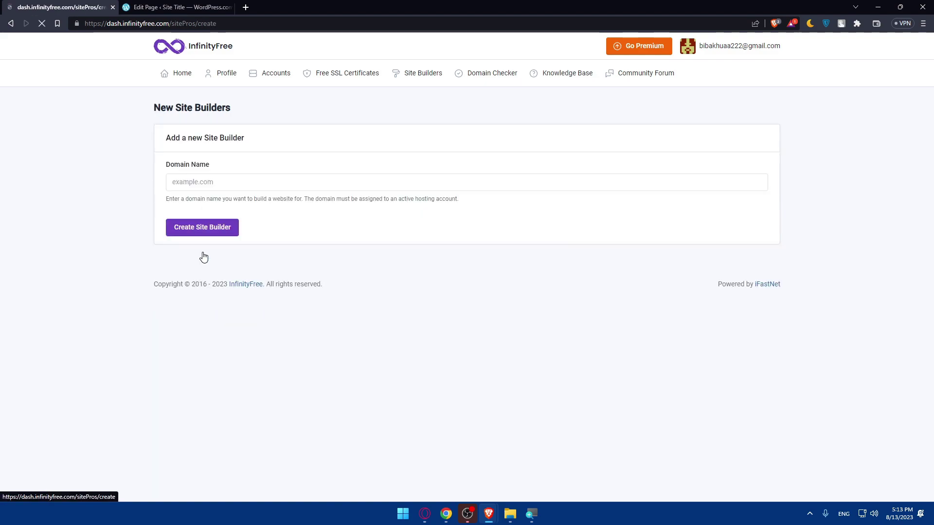
left_click(224, 226)
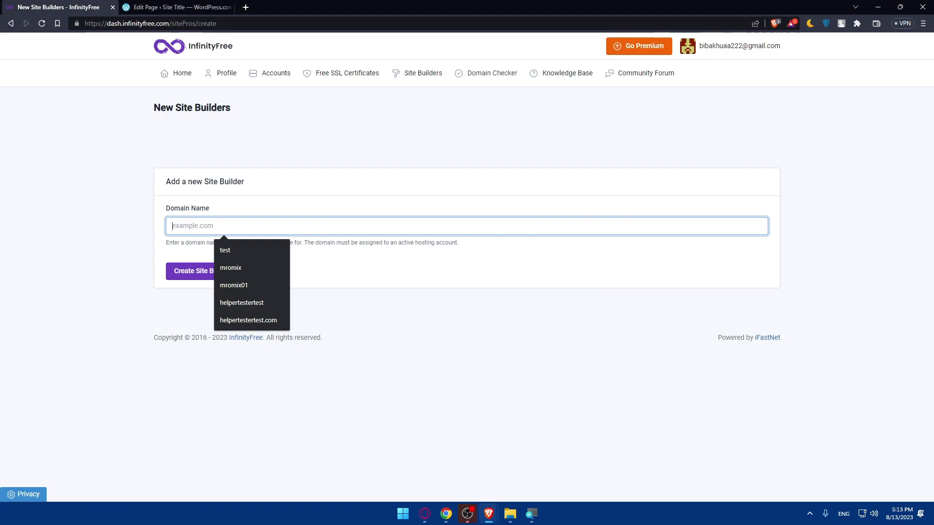
left_click(121, 229)
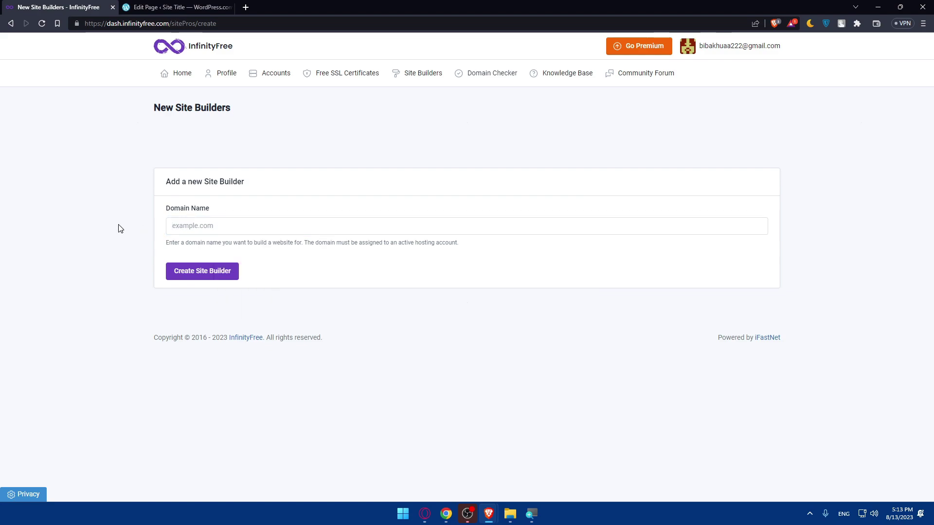
left_click(176, 278)
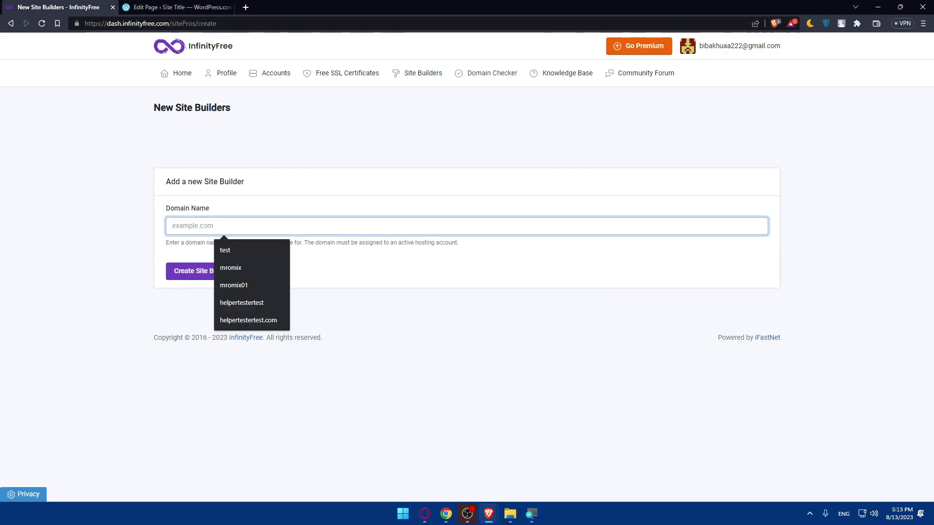
key("ctrl+v")
left_click(200, 271)
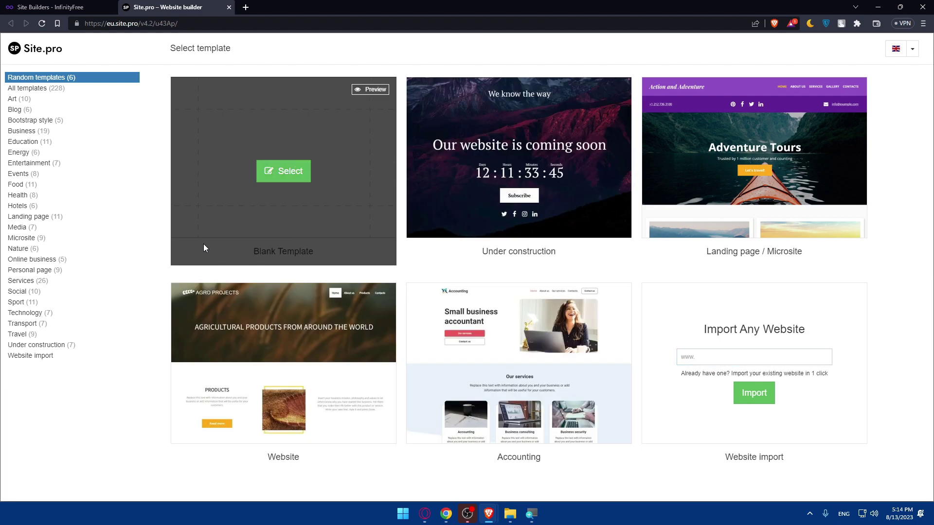
Step: Filter Site.pro templates to Blog, checking the InfinityFree Site Builders list before returning
left_click(15, 111)
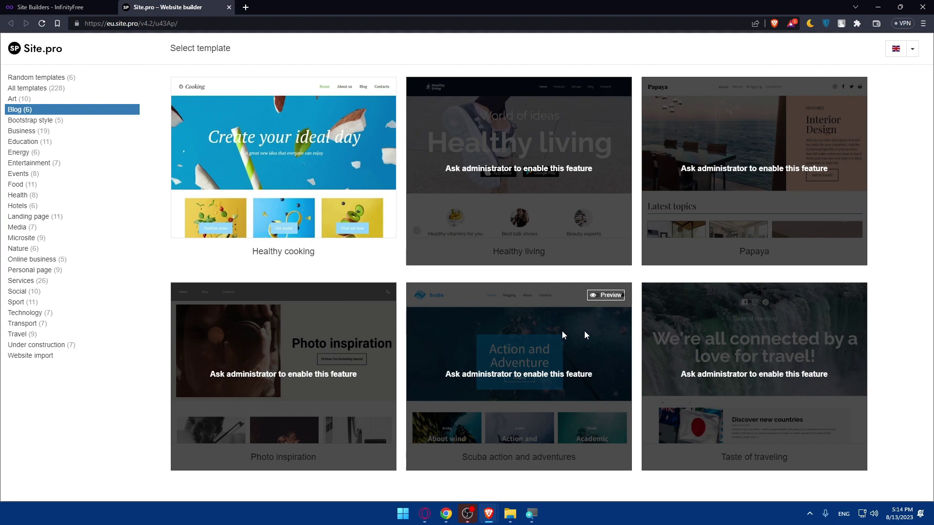
left_click(54, 6)
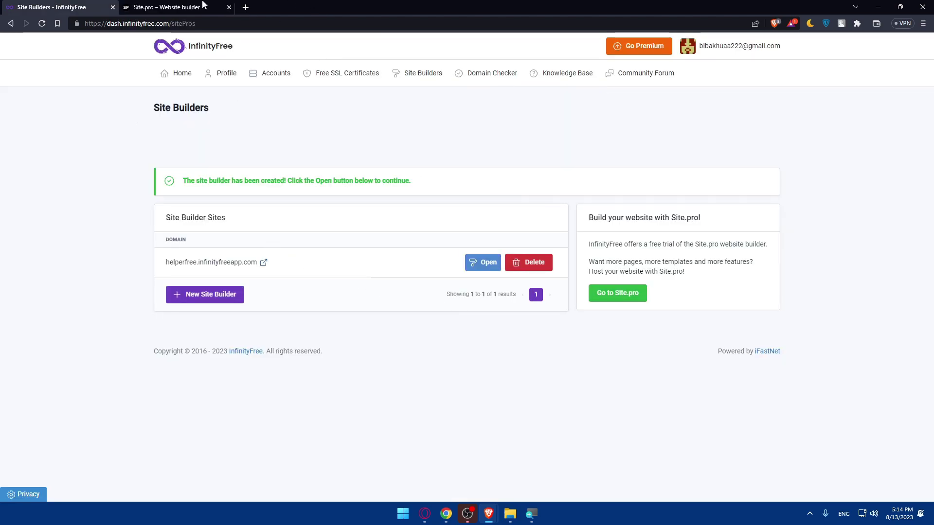
left_click(176, 7)
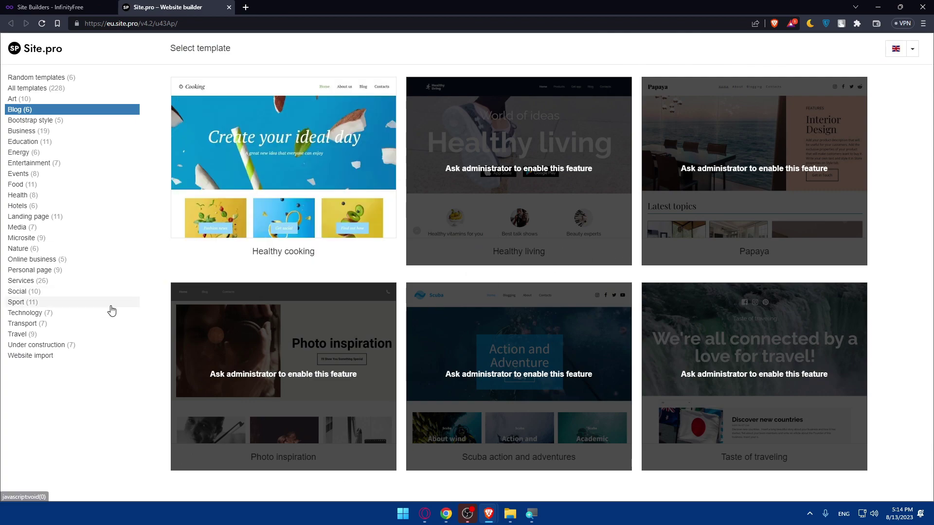